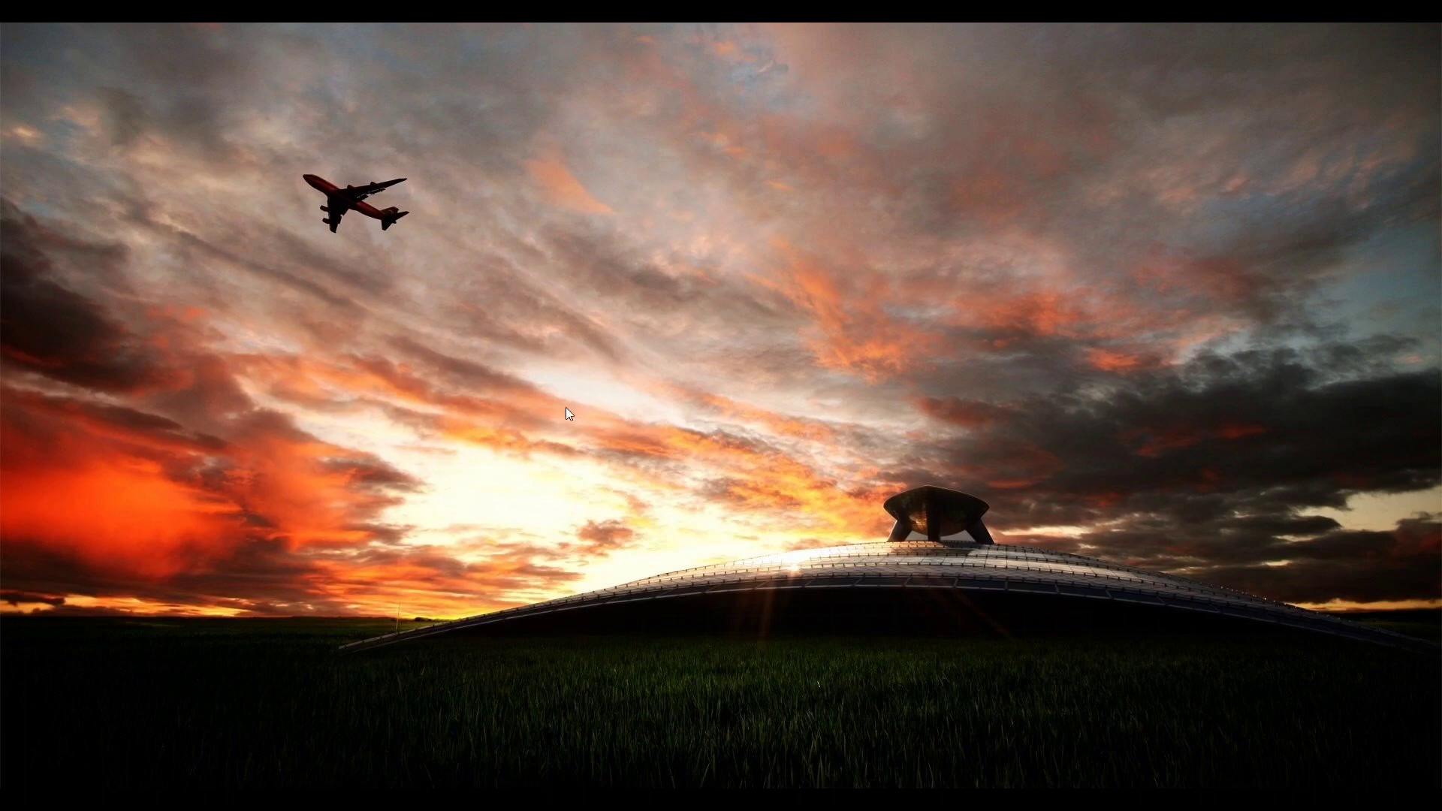
- Launch ARO_Launcher.jar from the D:\X-Plane\X-Plane 1150\Resources\plugins\ARO folder
key(alt+Tab)
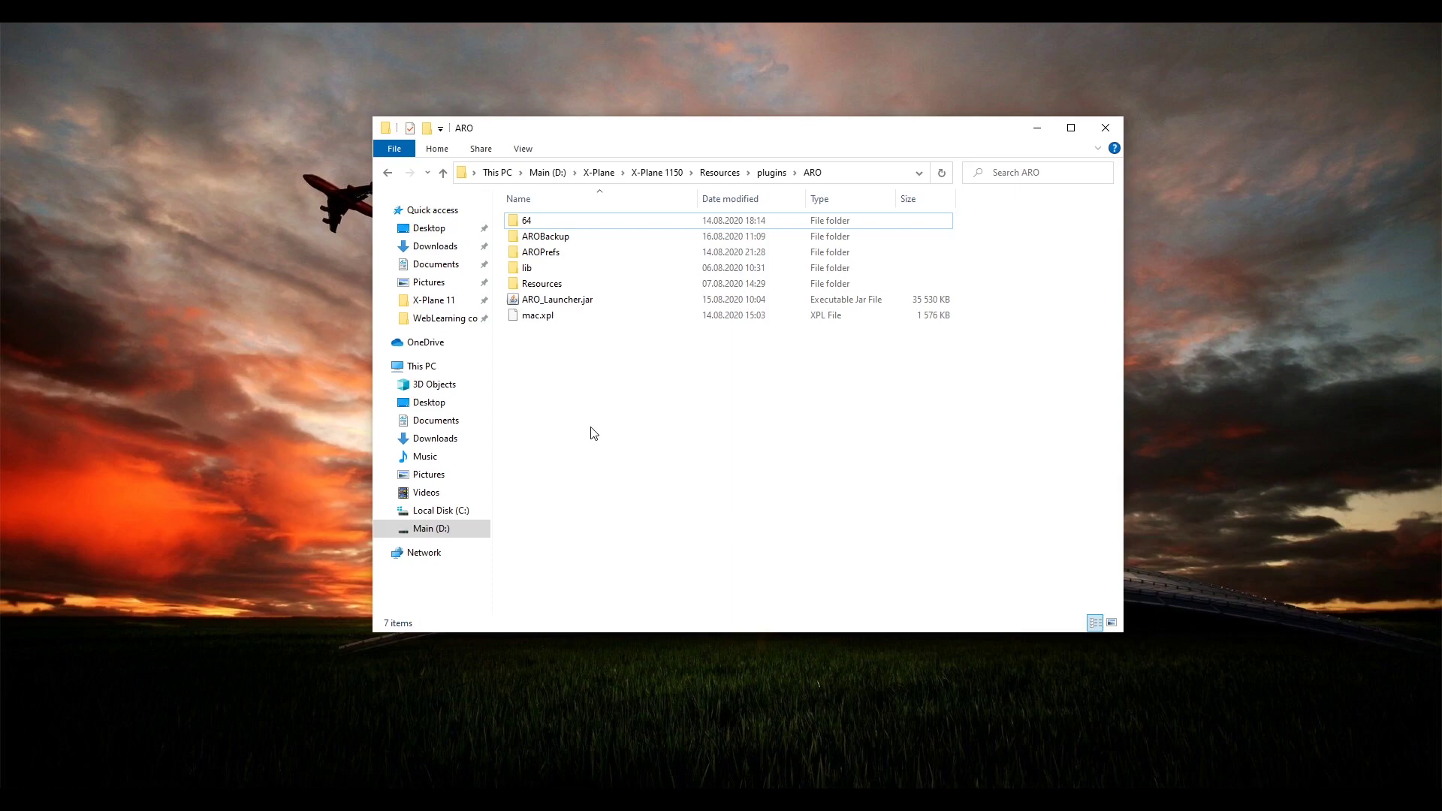
double_click(565, 300)
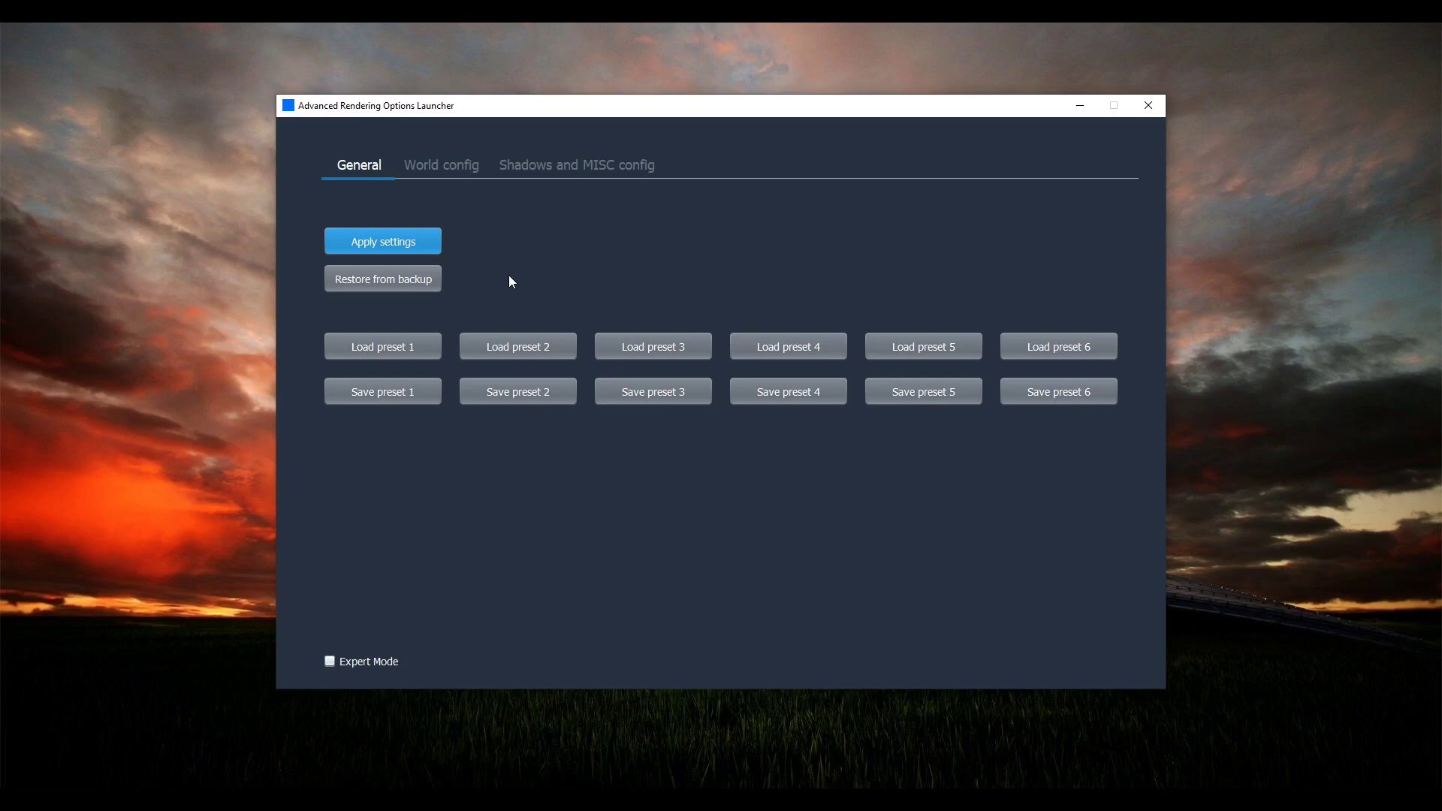
- Apply the current rendering settings from the launcher's General page
click(414, 244)
click(440, 176)
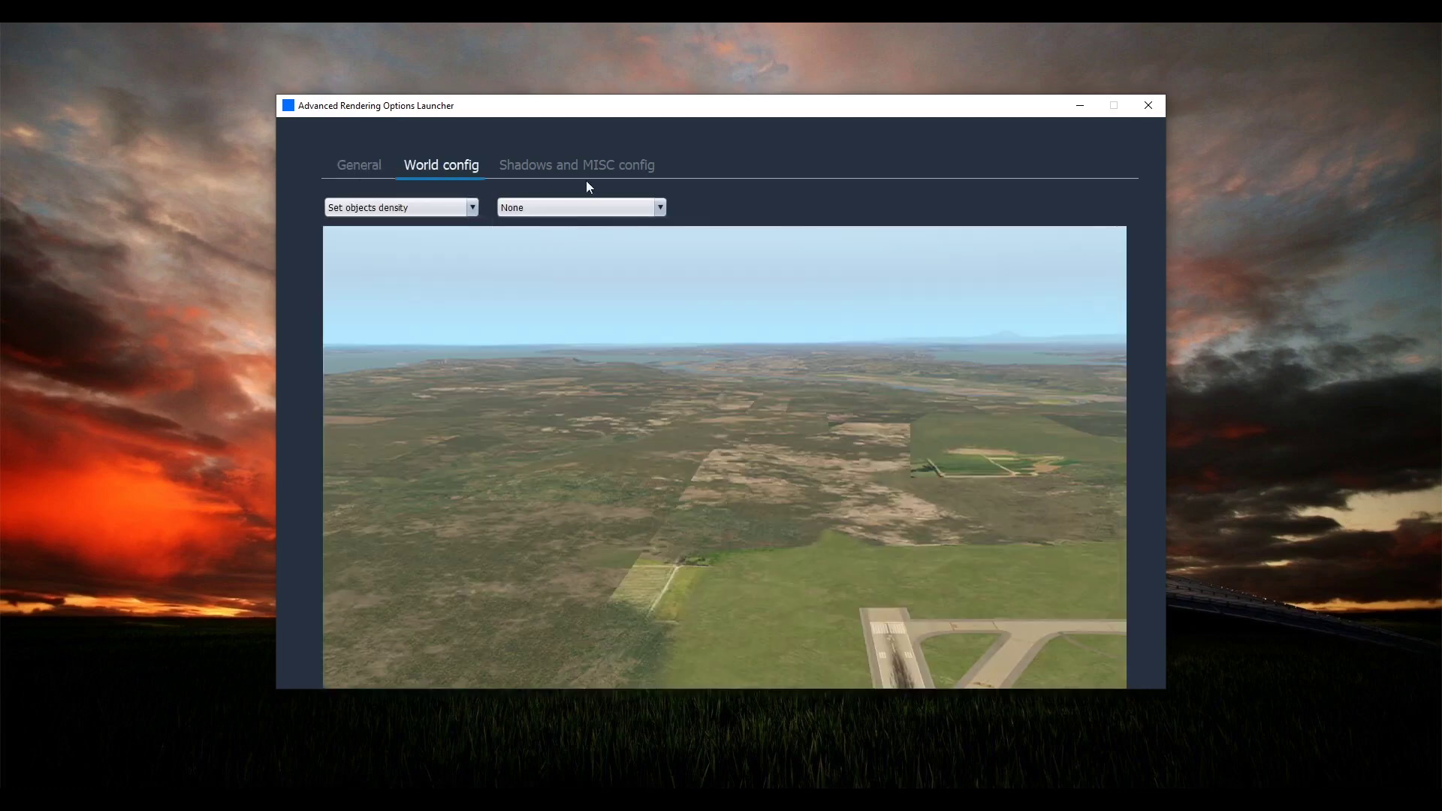
- Raise the World config object density step by step to High Density
click(457, 208)
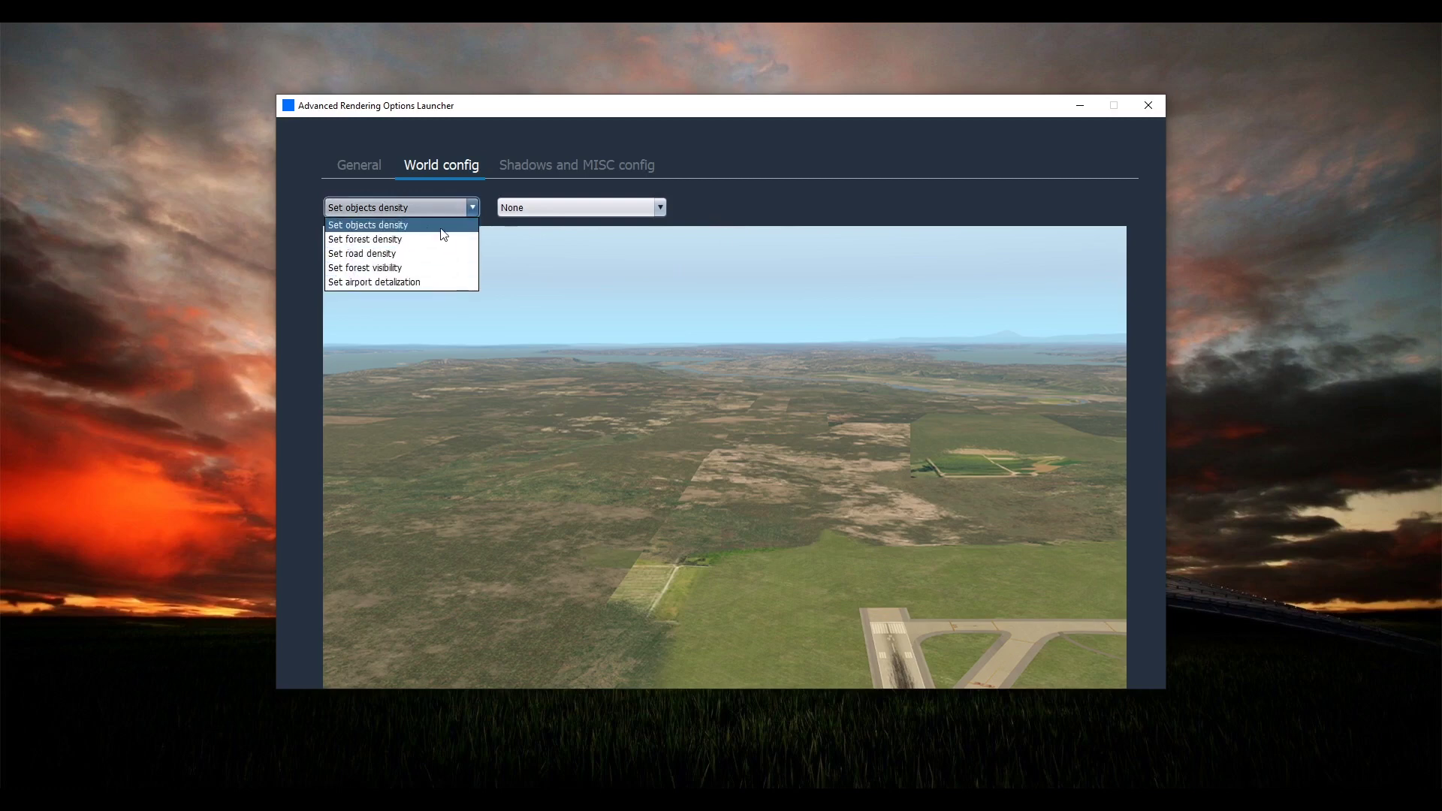
click(426, 228)
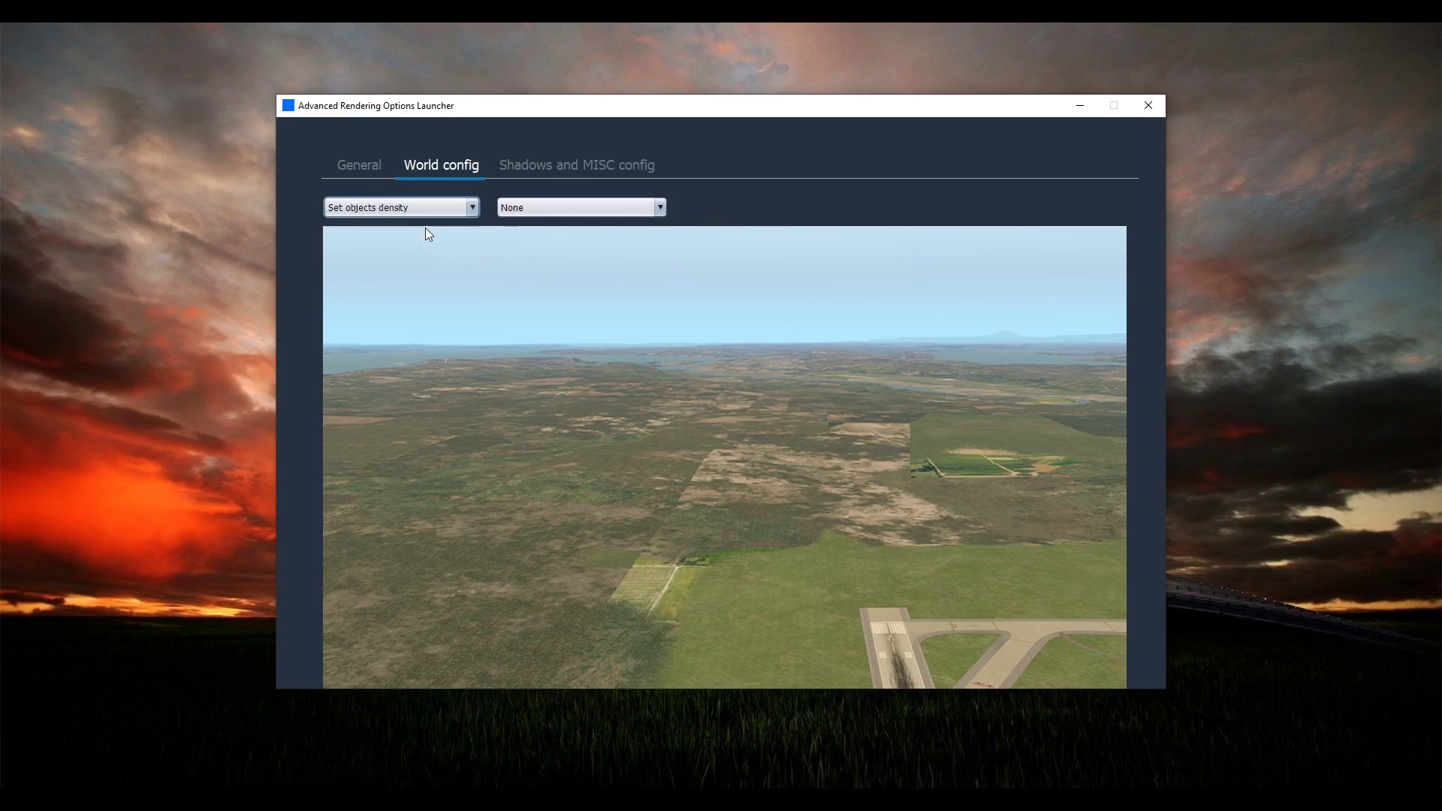
click(539, 213)
click(546, 240)
click(548, 212)
click(547, 256)
click(553, 209)
click(560, 270)
click(557, 218)
click(555, 286)
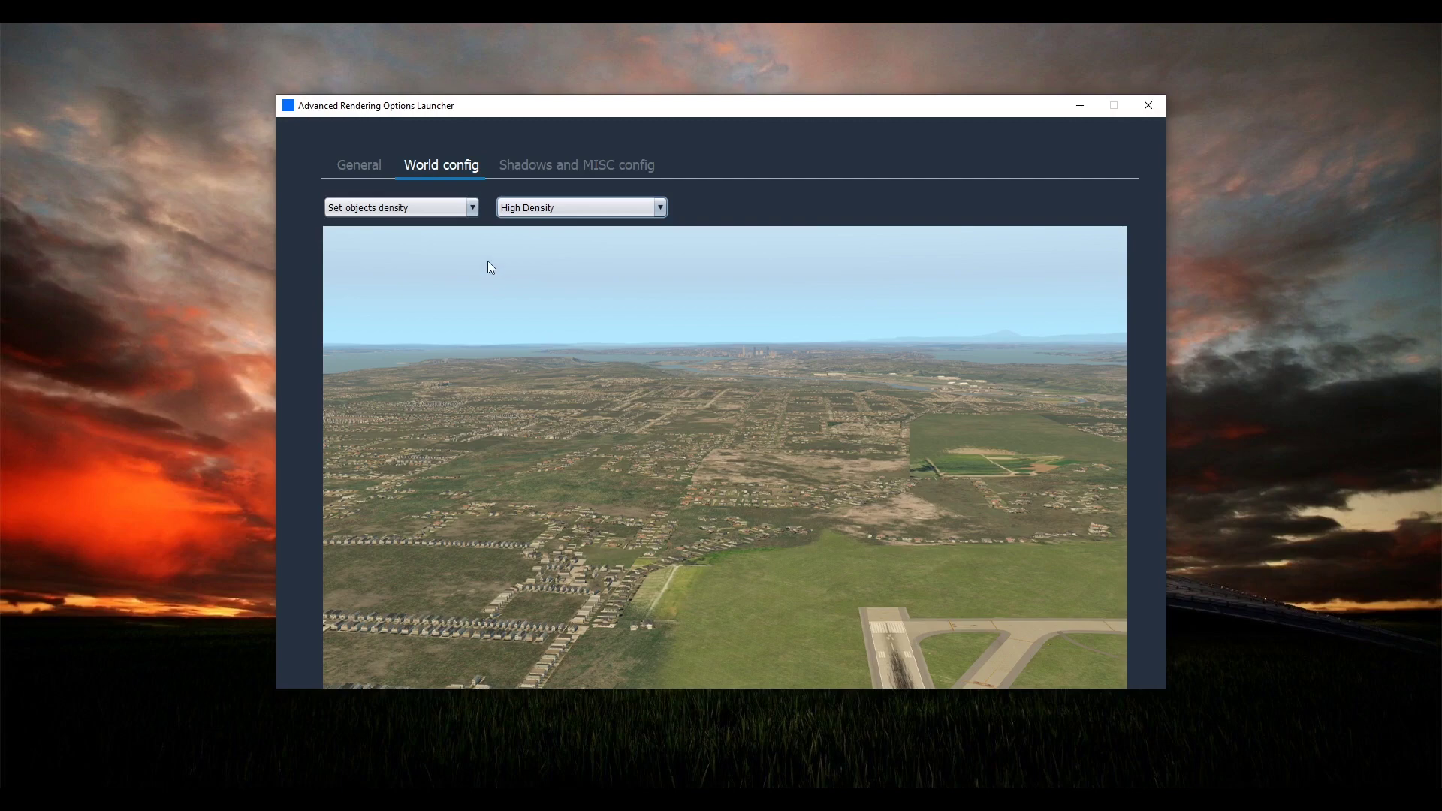
- Set forest density to Very Dense Forest and roads to Get ready for heavy traffic
click(472, 207)
click(436, 235)
click(528, 214)
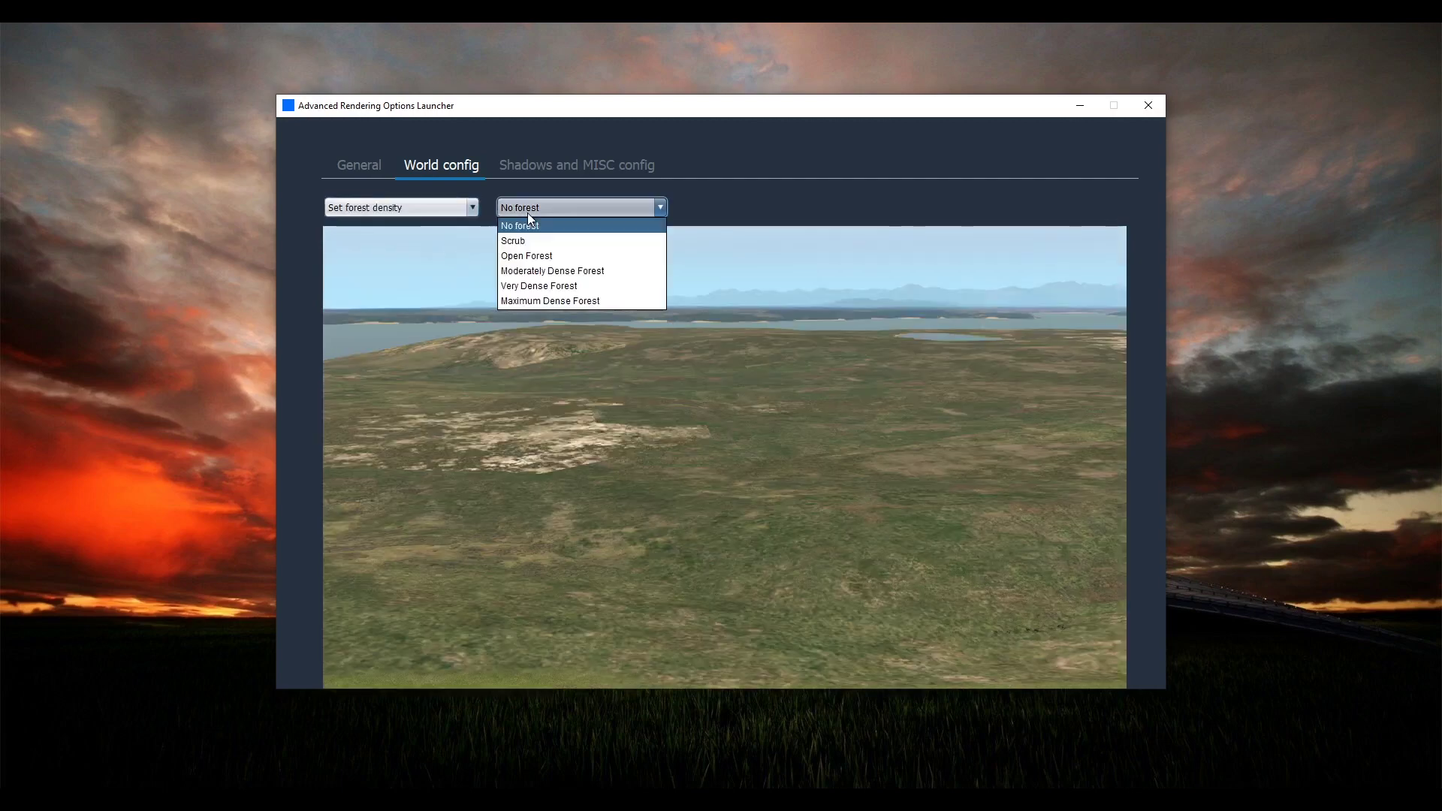
click(543, 285)
click(461, 210)
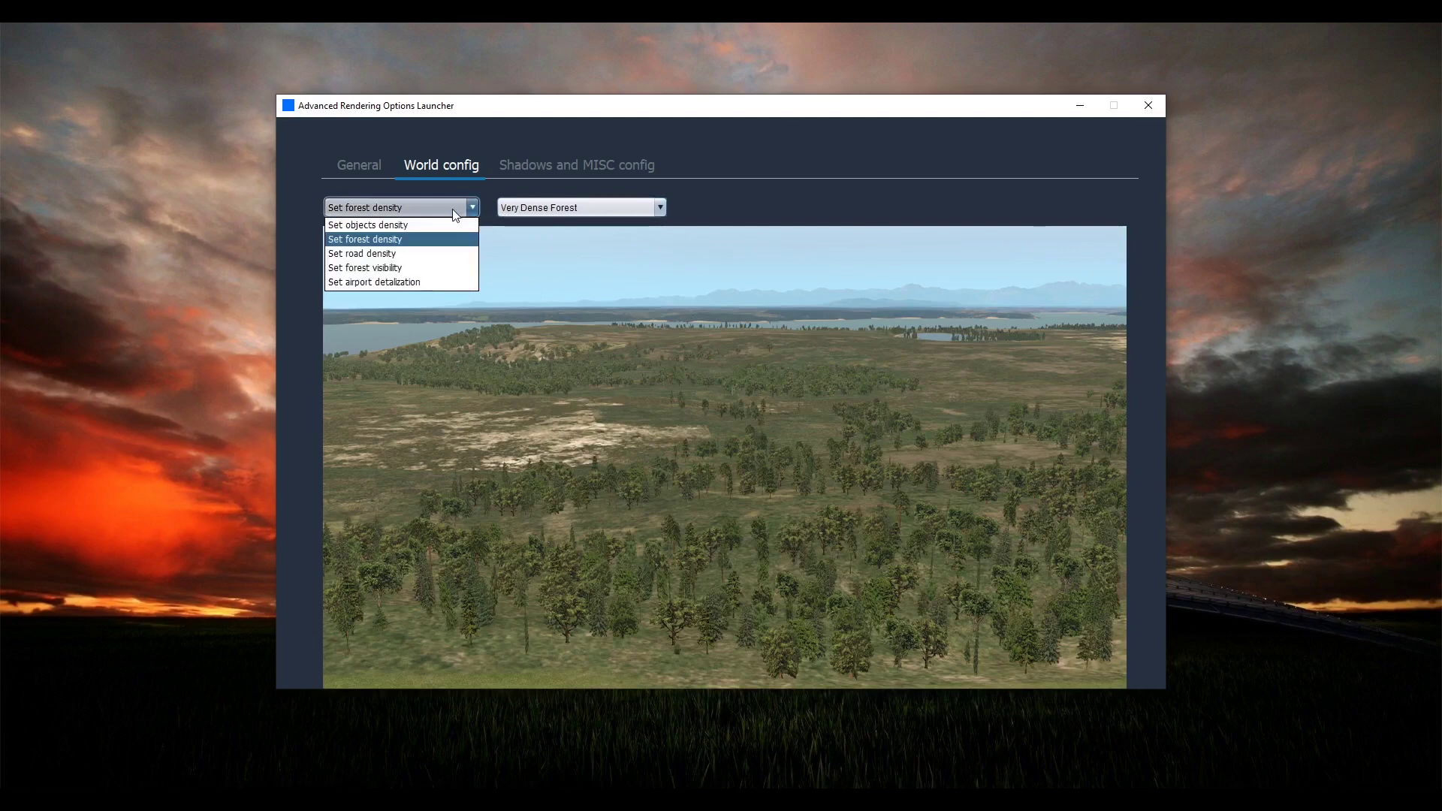
click(441, 256)
click(541, 209)
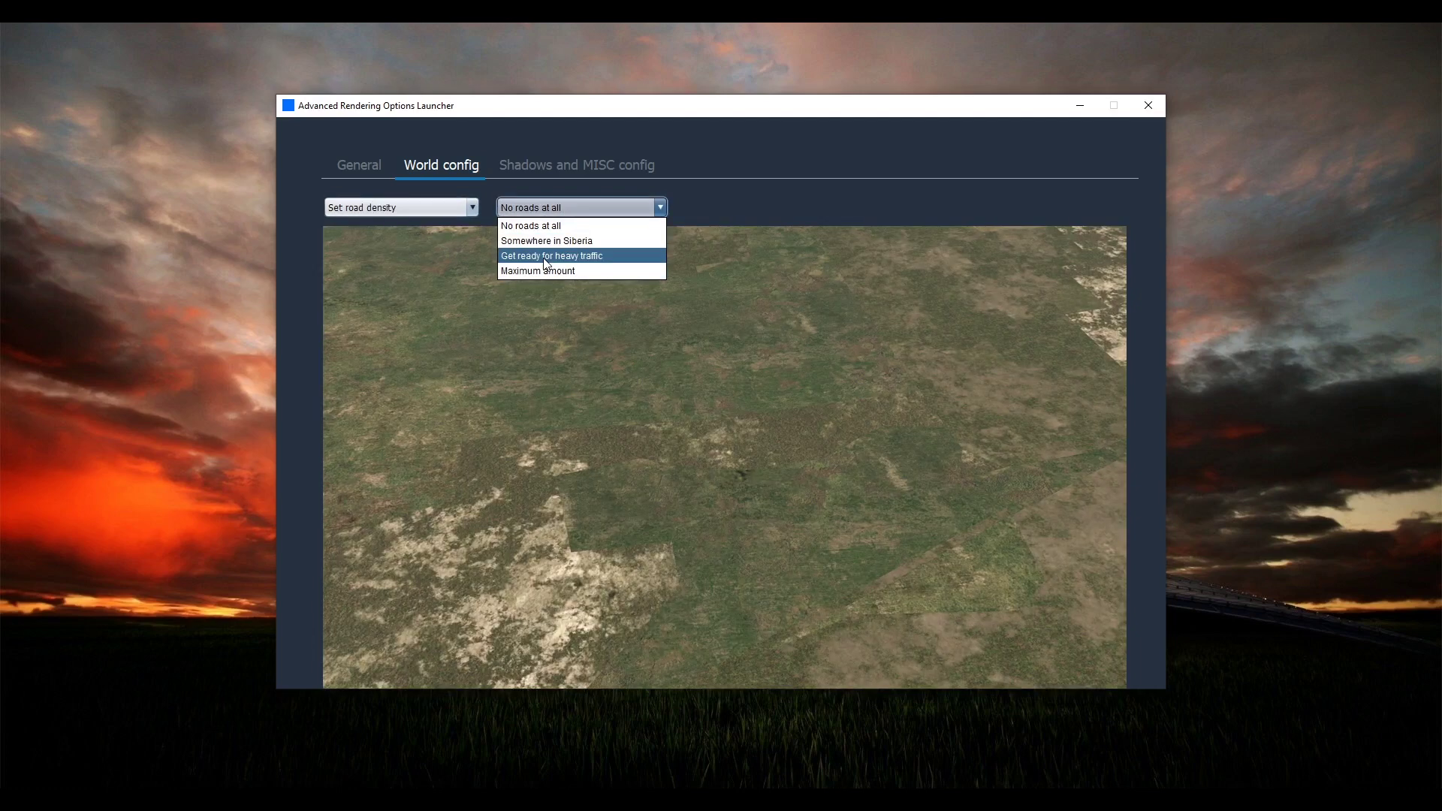
click(544, 257)
- Set forest visibility to Very far and airport detalization to The best
click(472, 208)
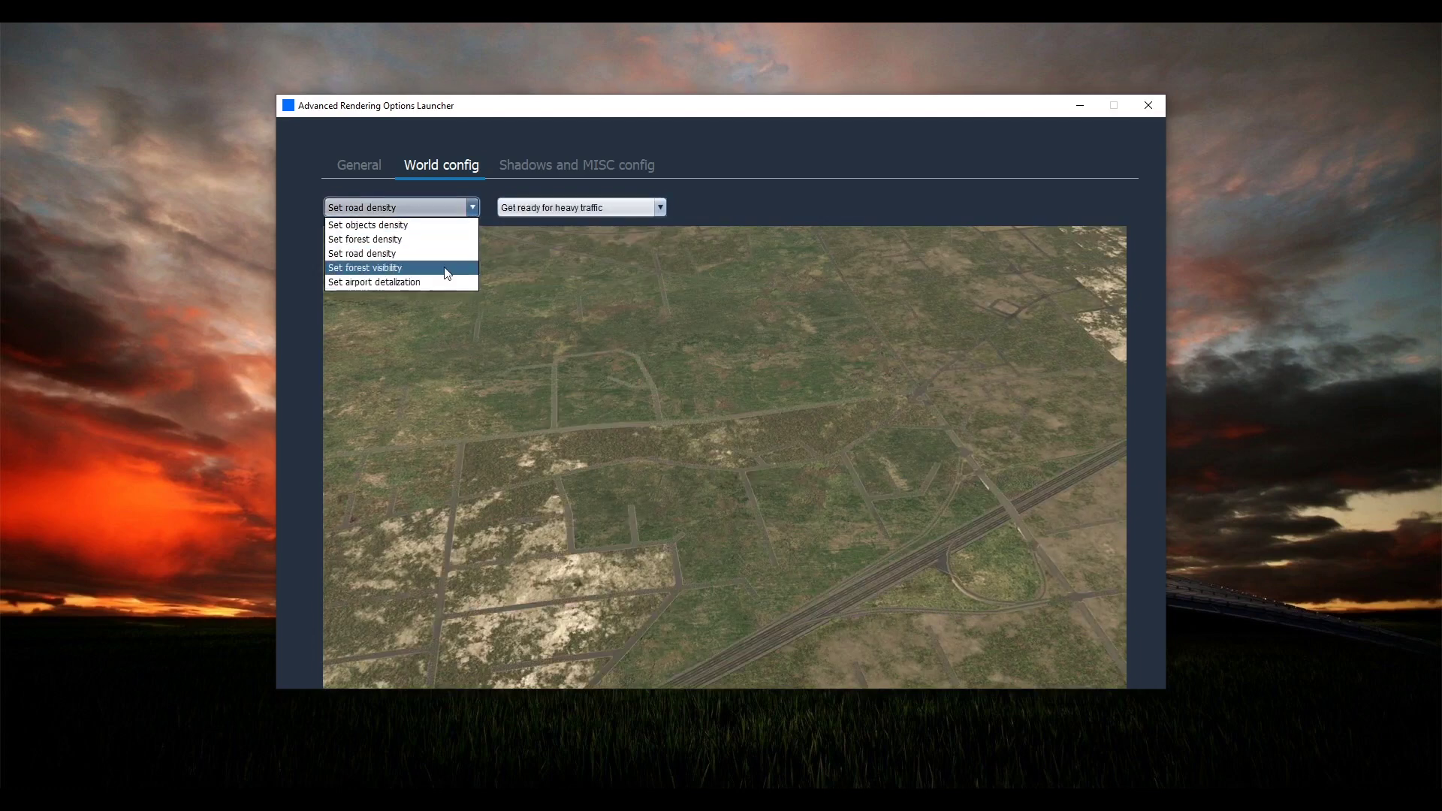
click(368, 281)
click(526, 208)
click(529, 282)
click(472, 207)
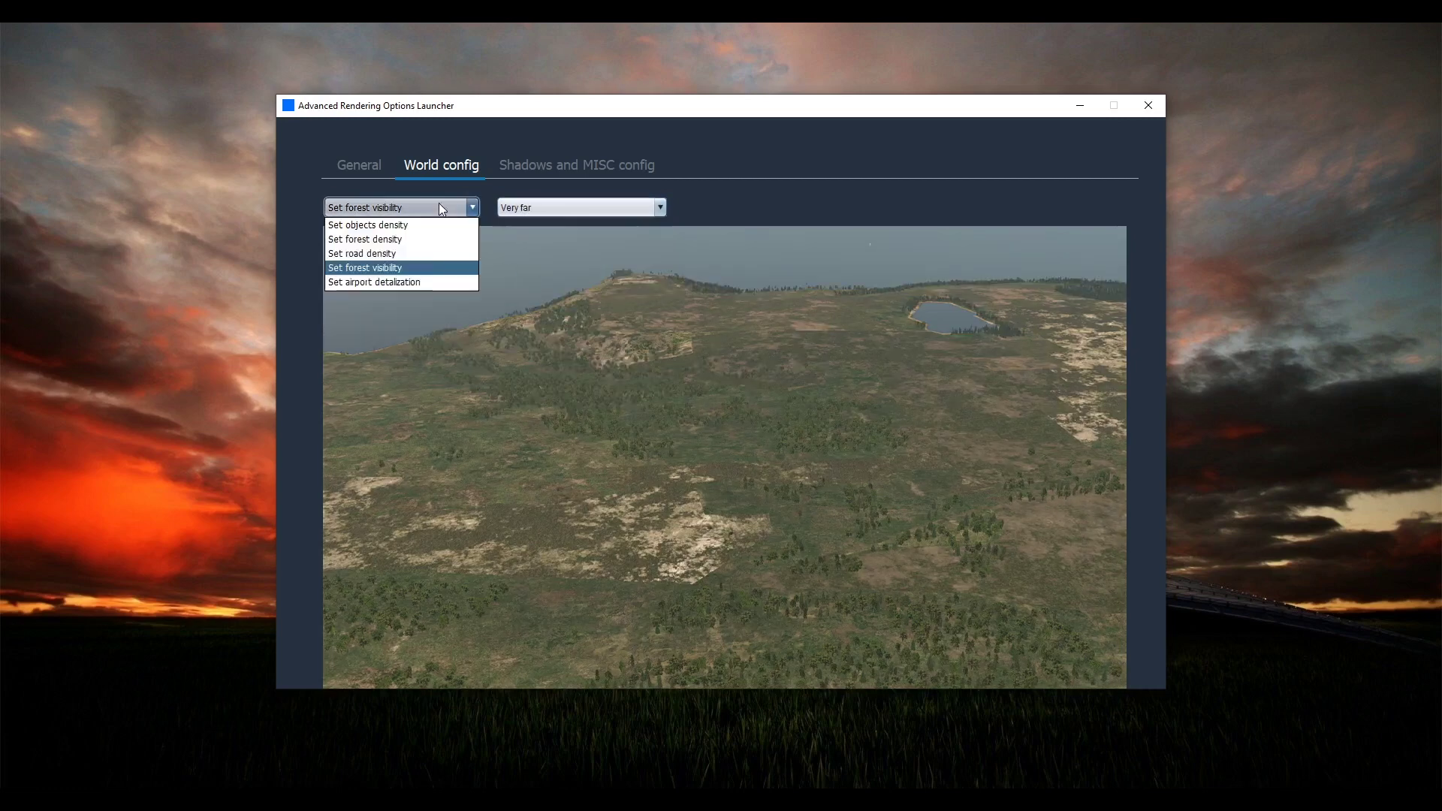
click(410, 287)
click(526, 208)
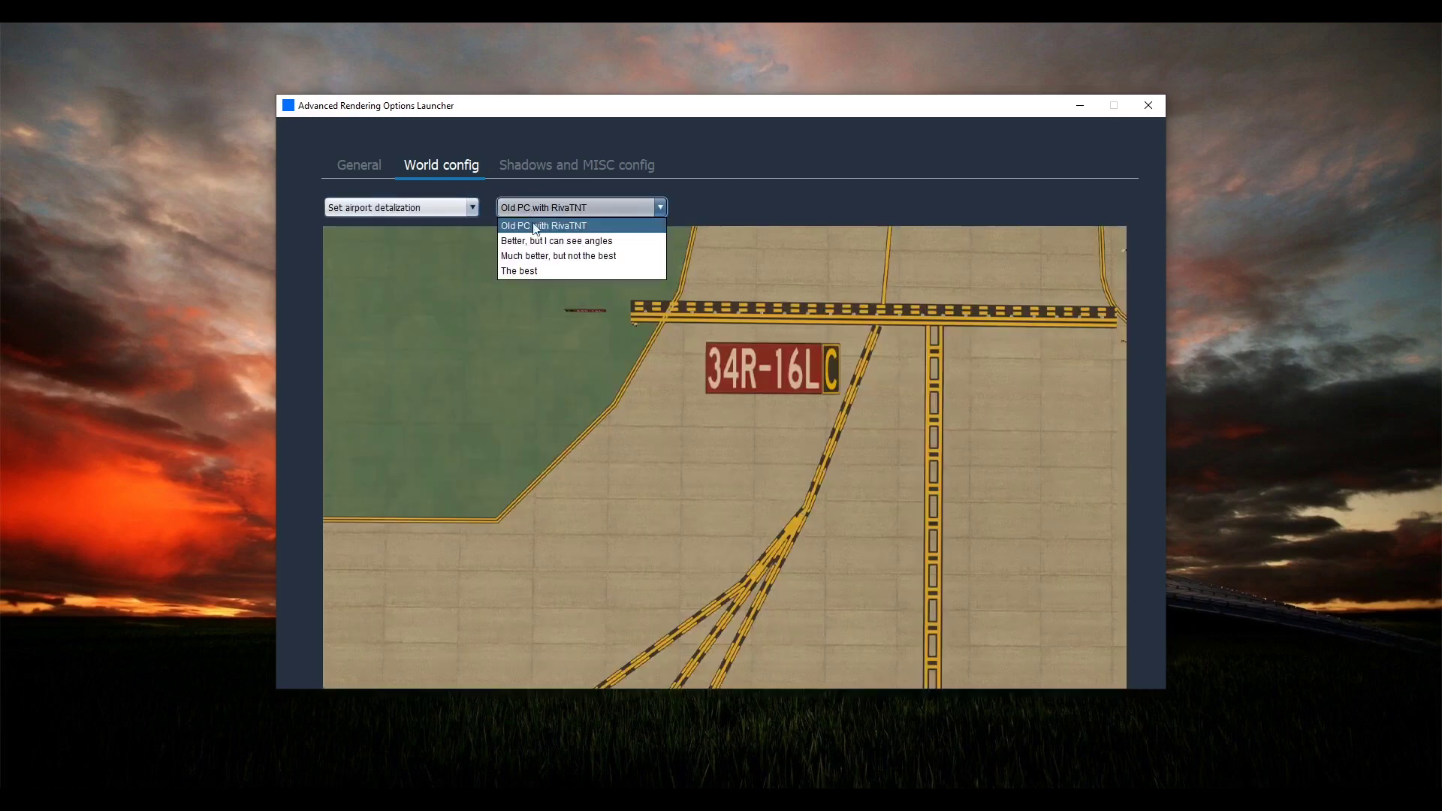
click(543, 270)
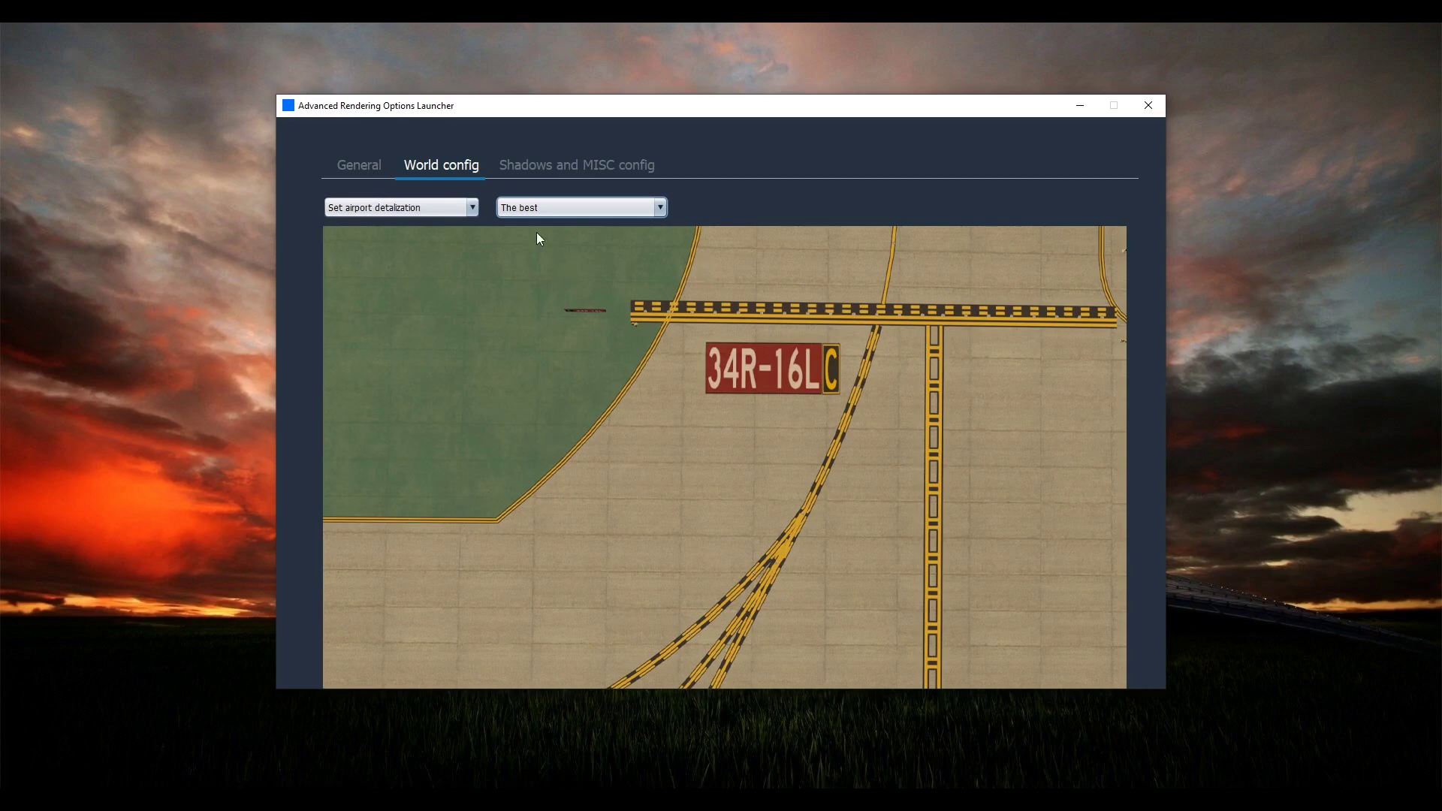
click(525, 172)
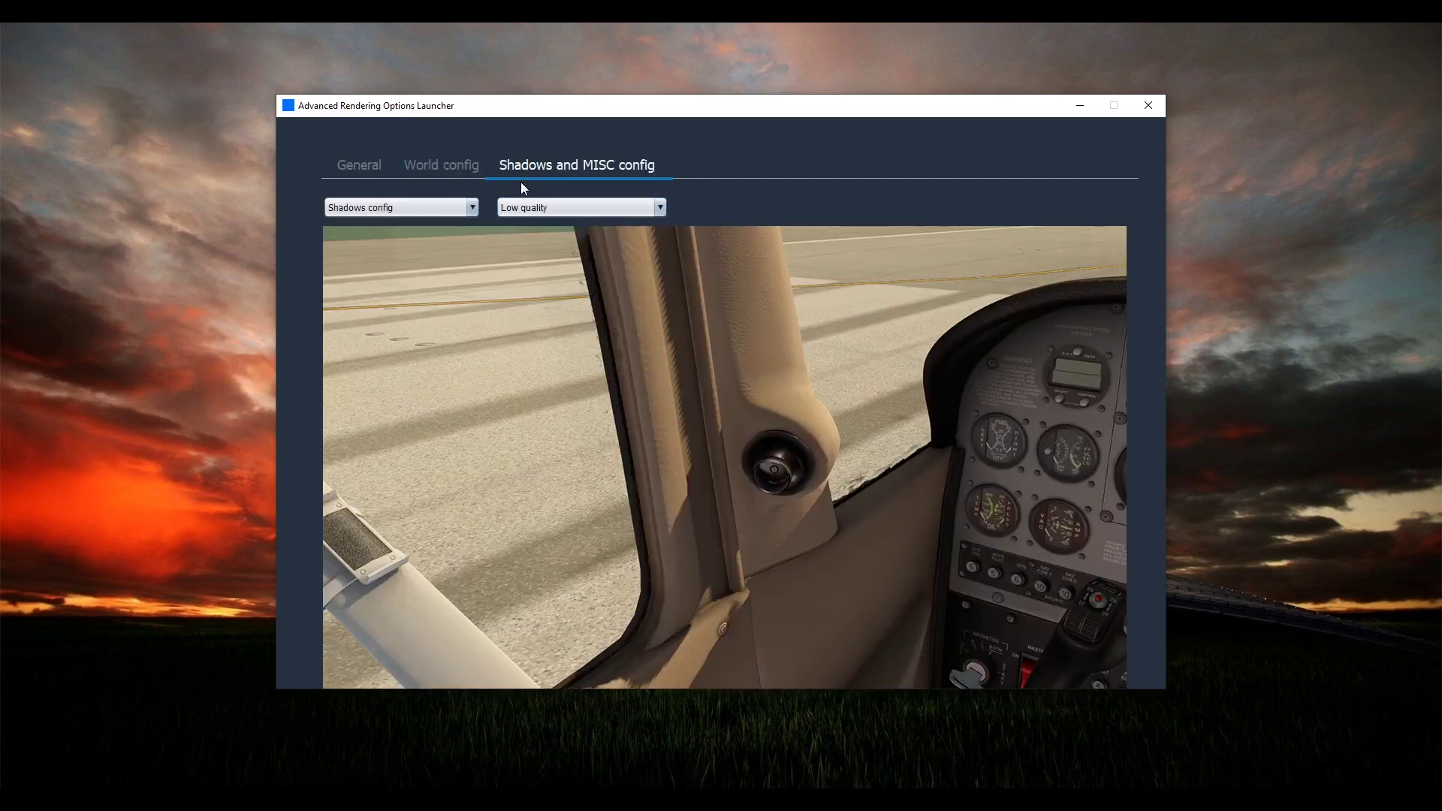
- Set shadow quality to Superb and leave MISC forest fires and balloons Off
click(522, 209)
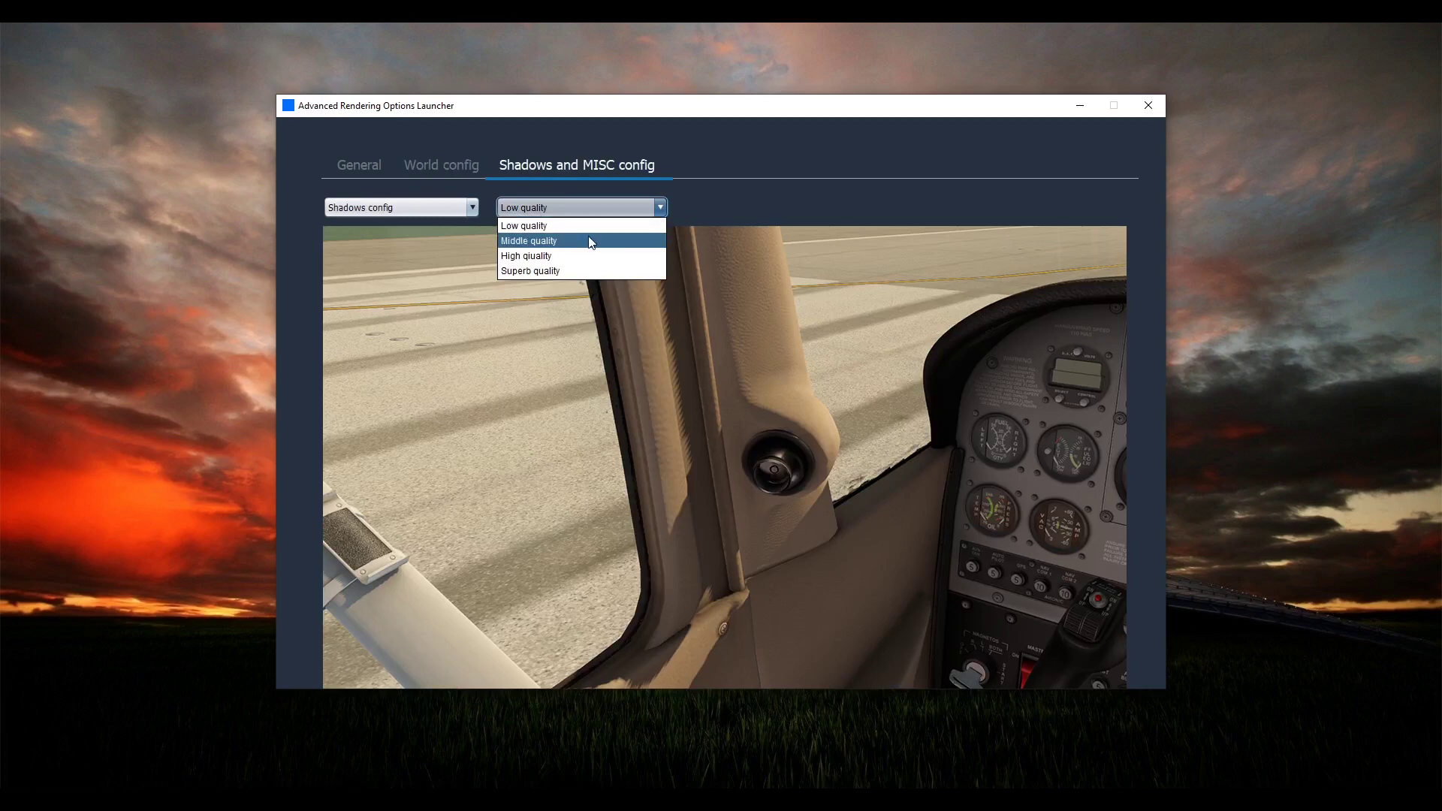
click(568, 272)
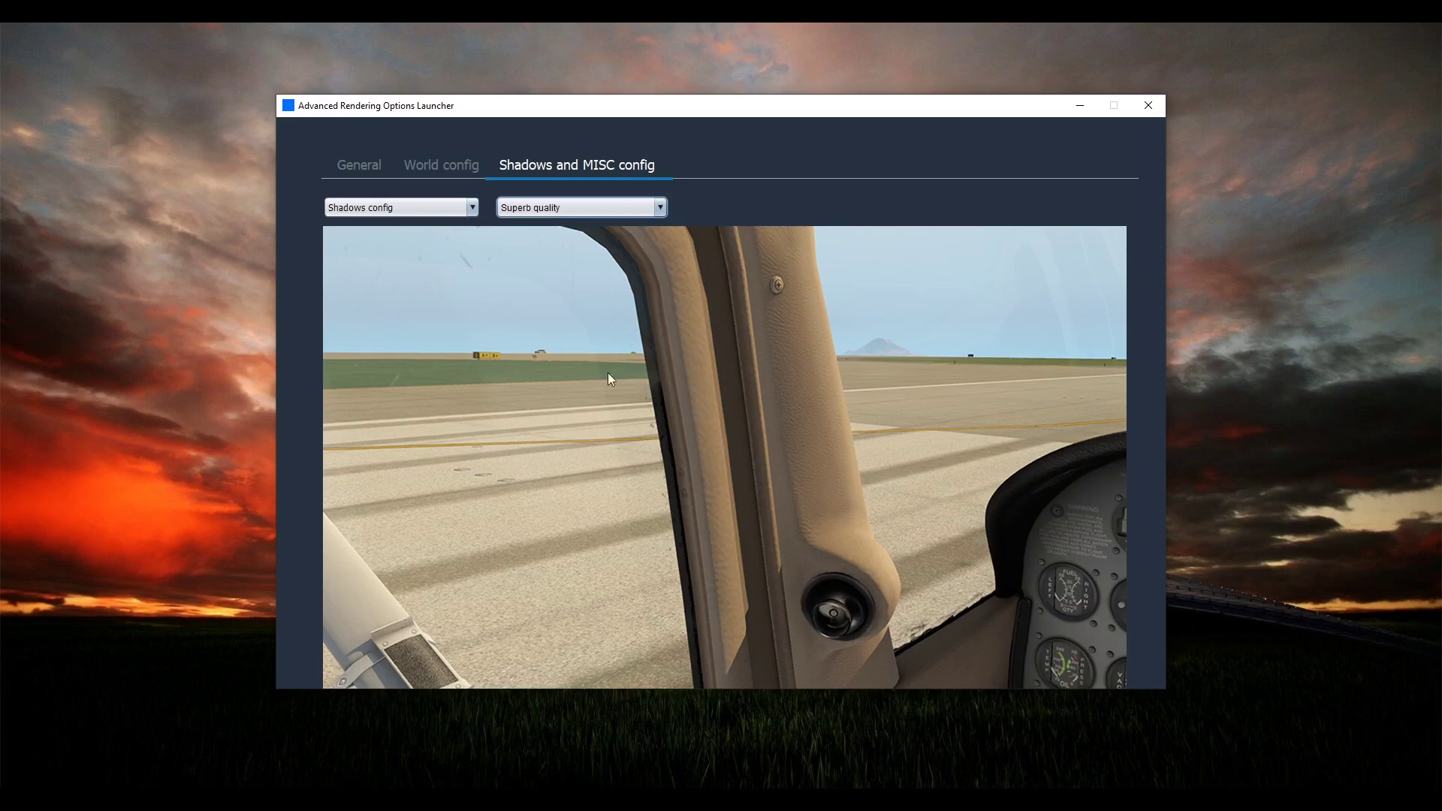
click(420, 208)
click(402, 239)
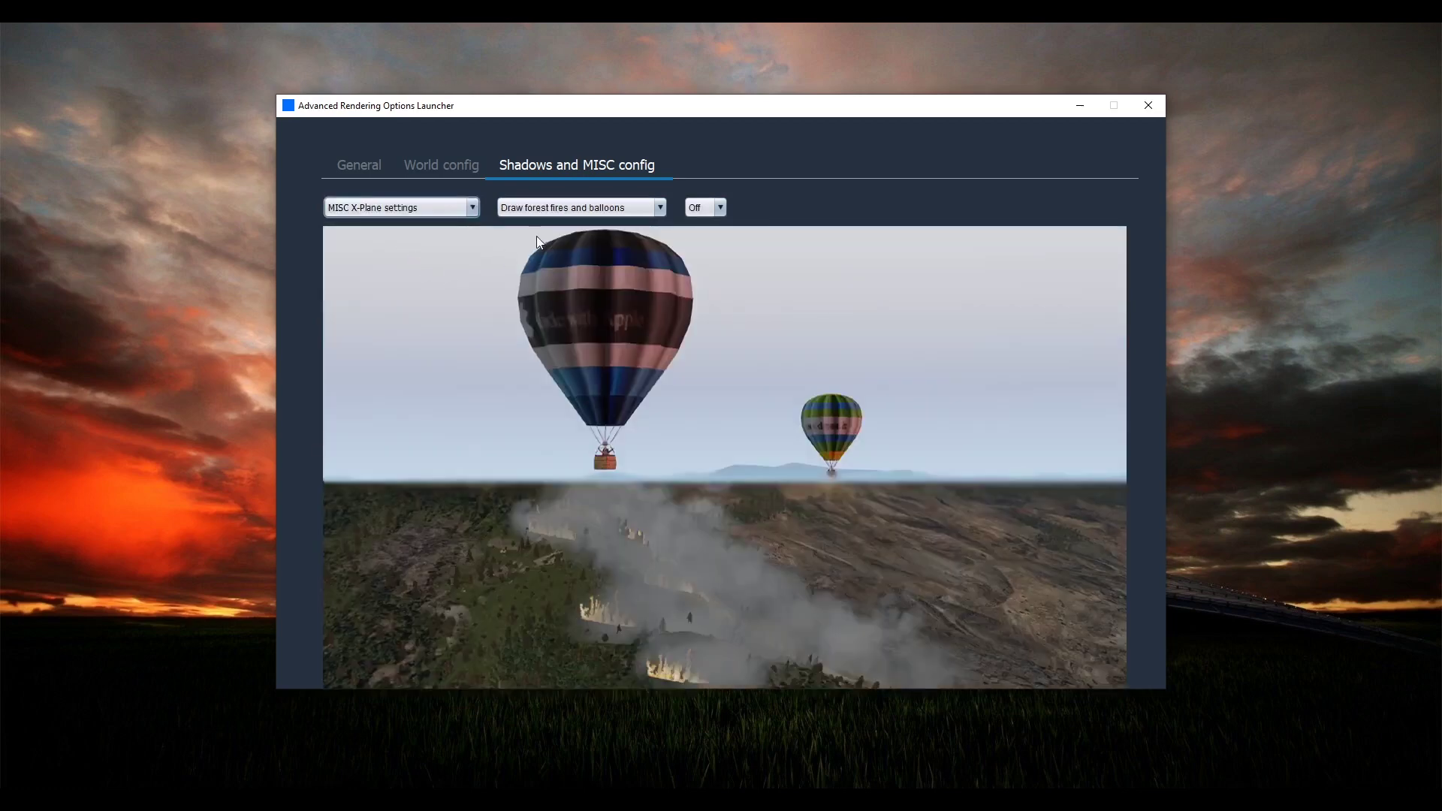
click(593, 209)
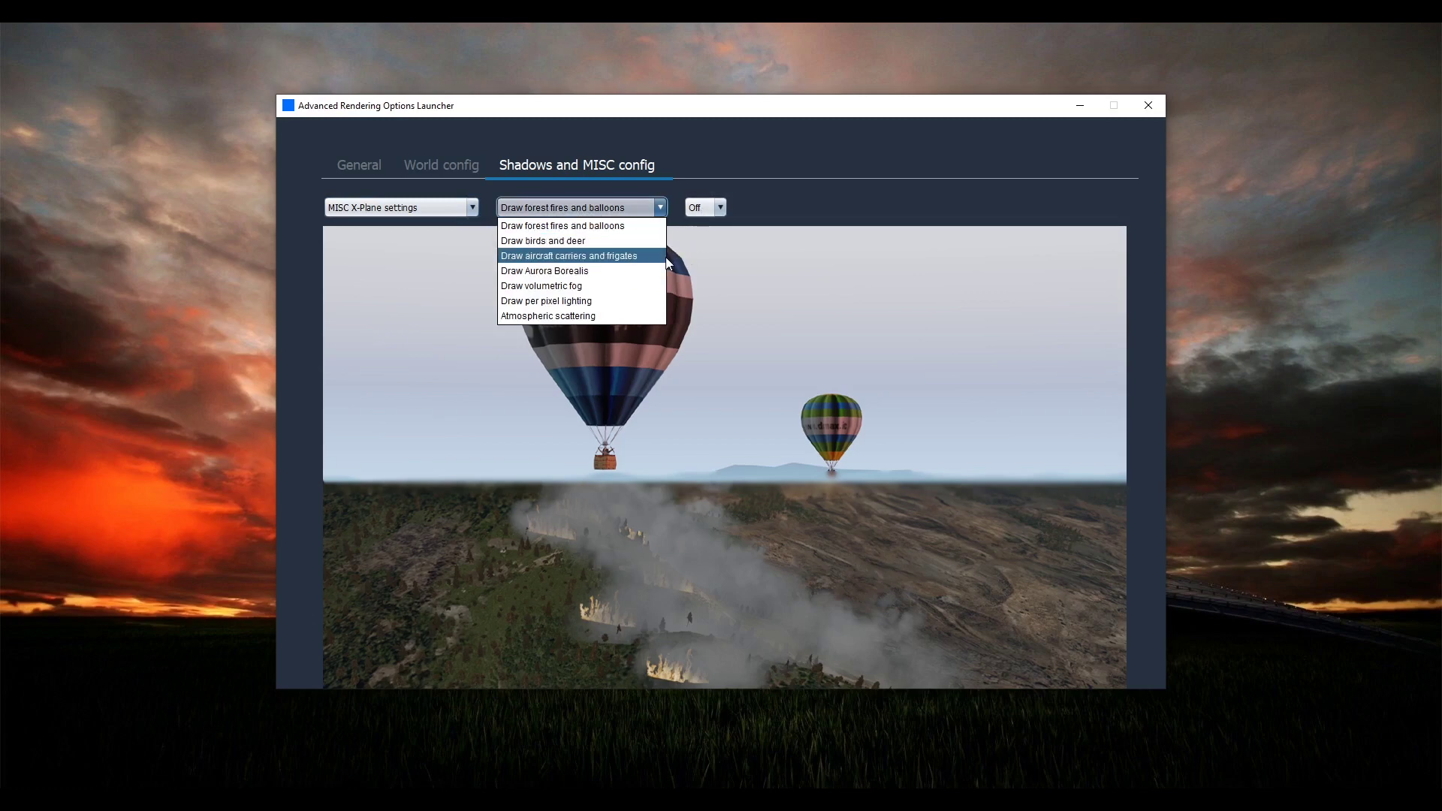
click(549, 226)
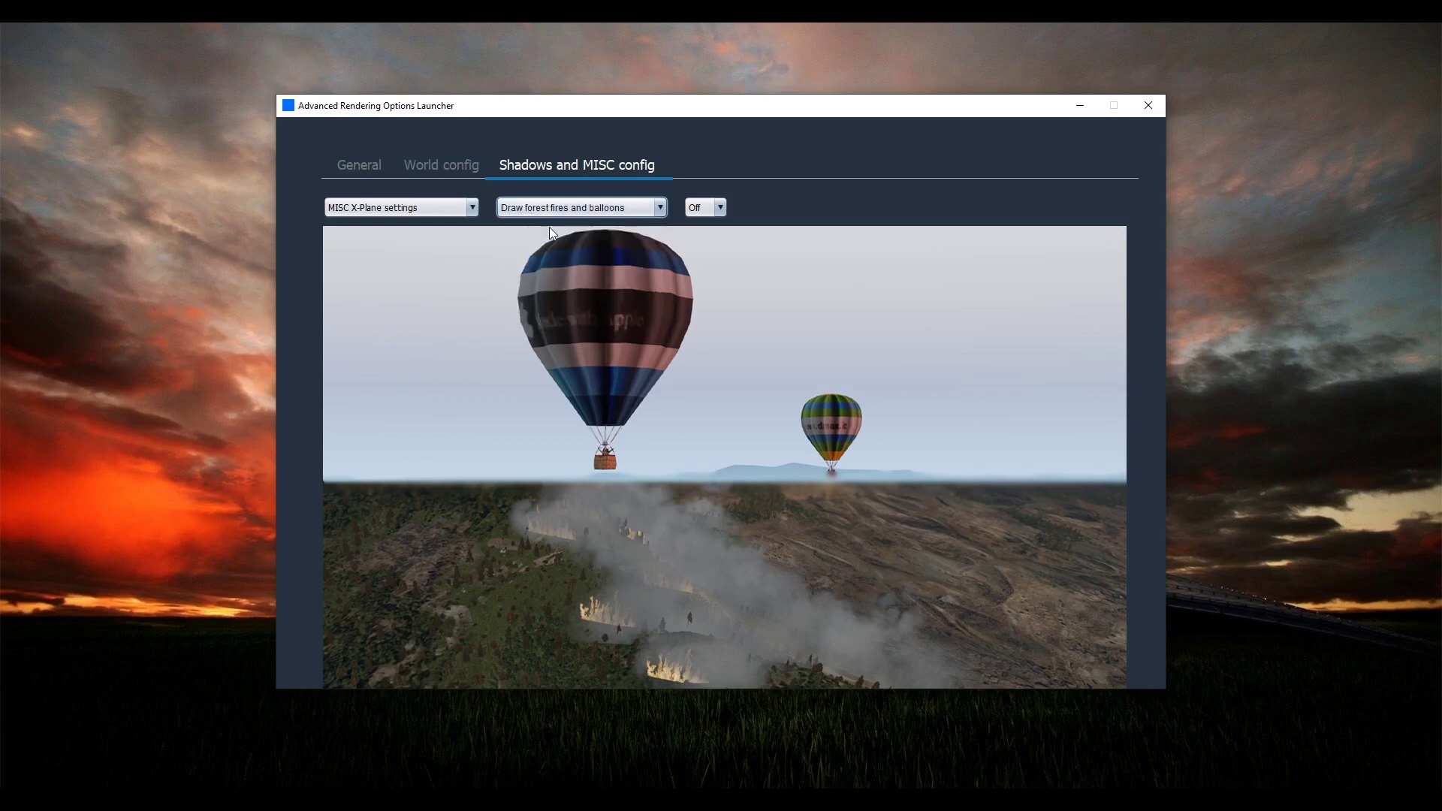
click(374, 175)
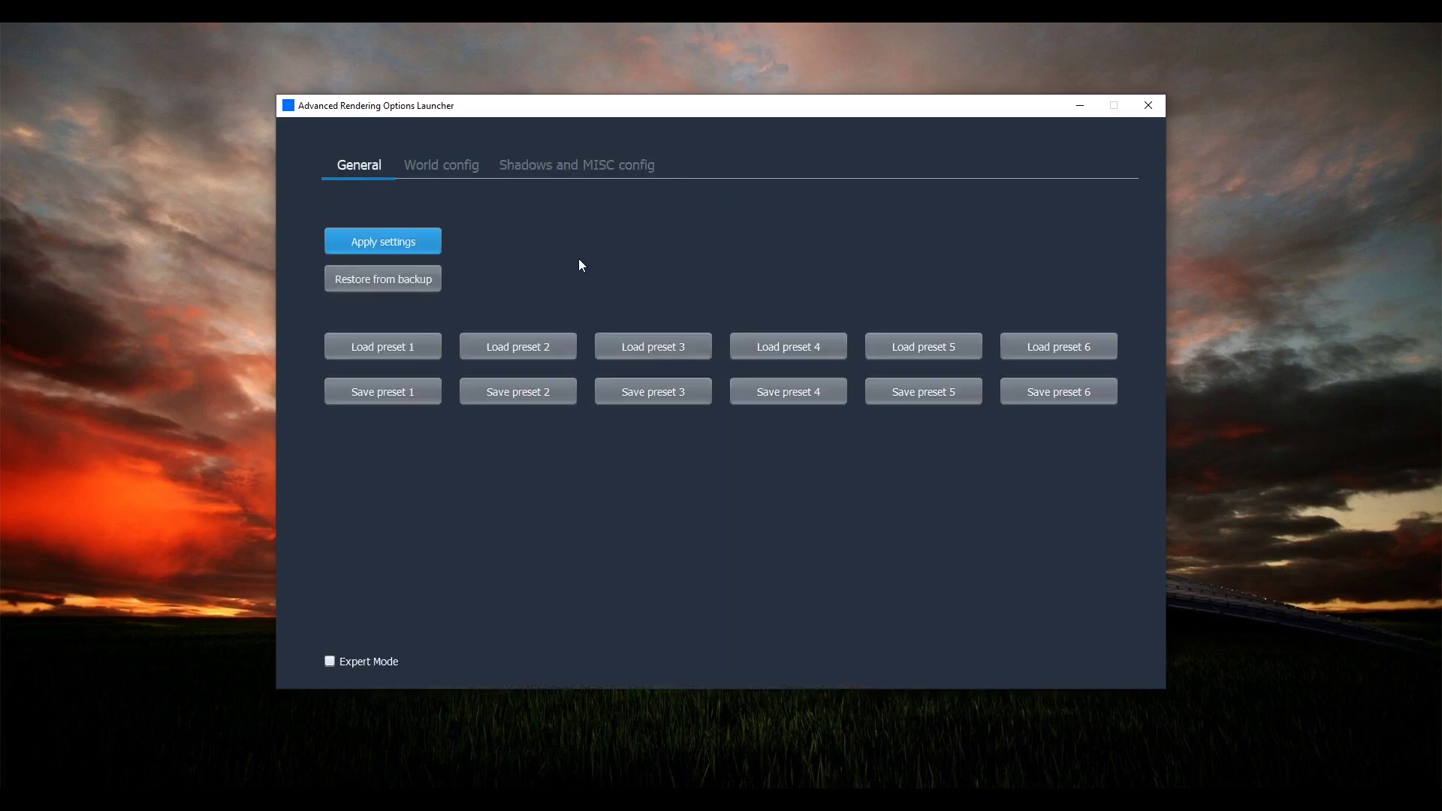
- Apply the chosen rendering settings and close the ARO launcher
click(431, 242)
click(1149, 105)
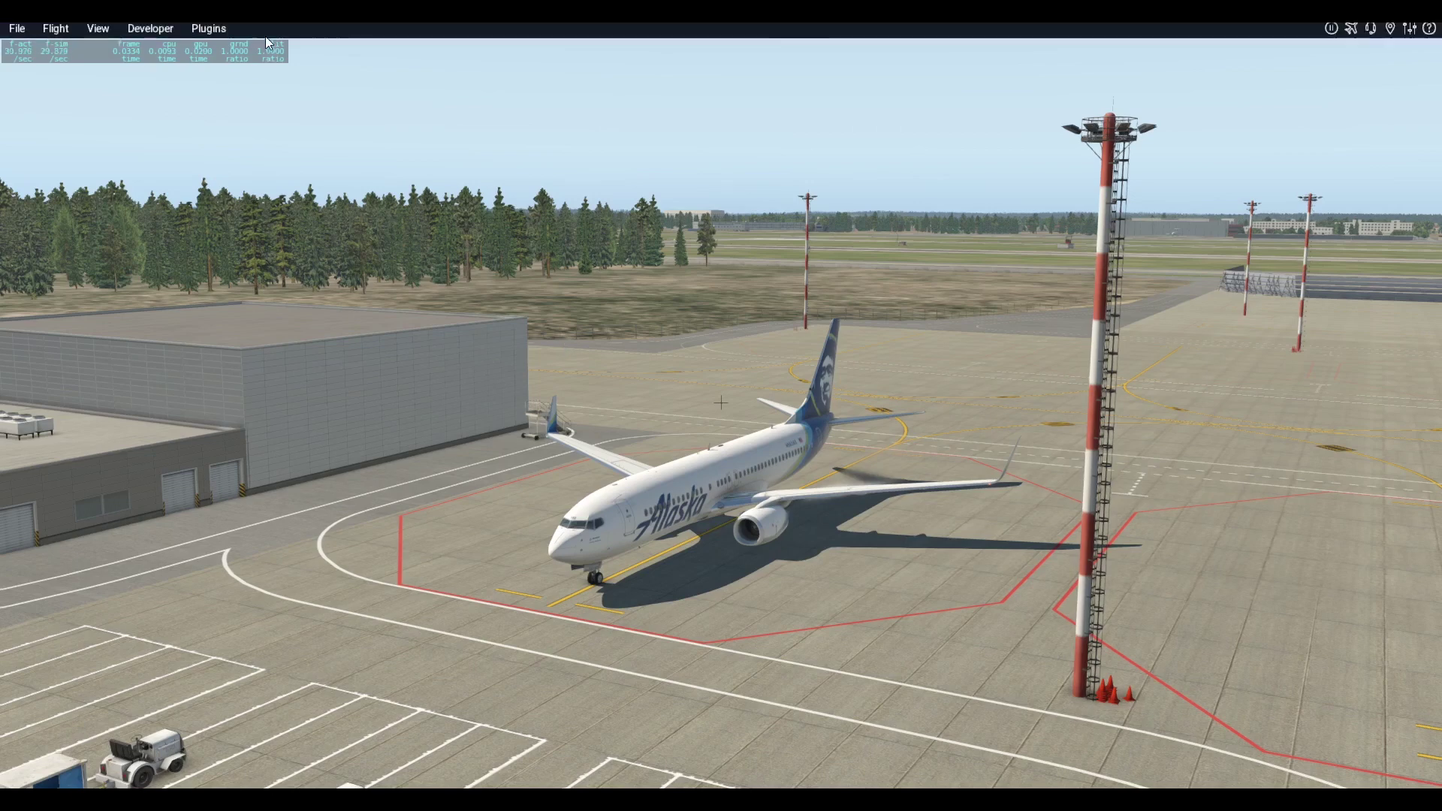
click(223, 30)
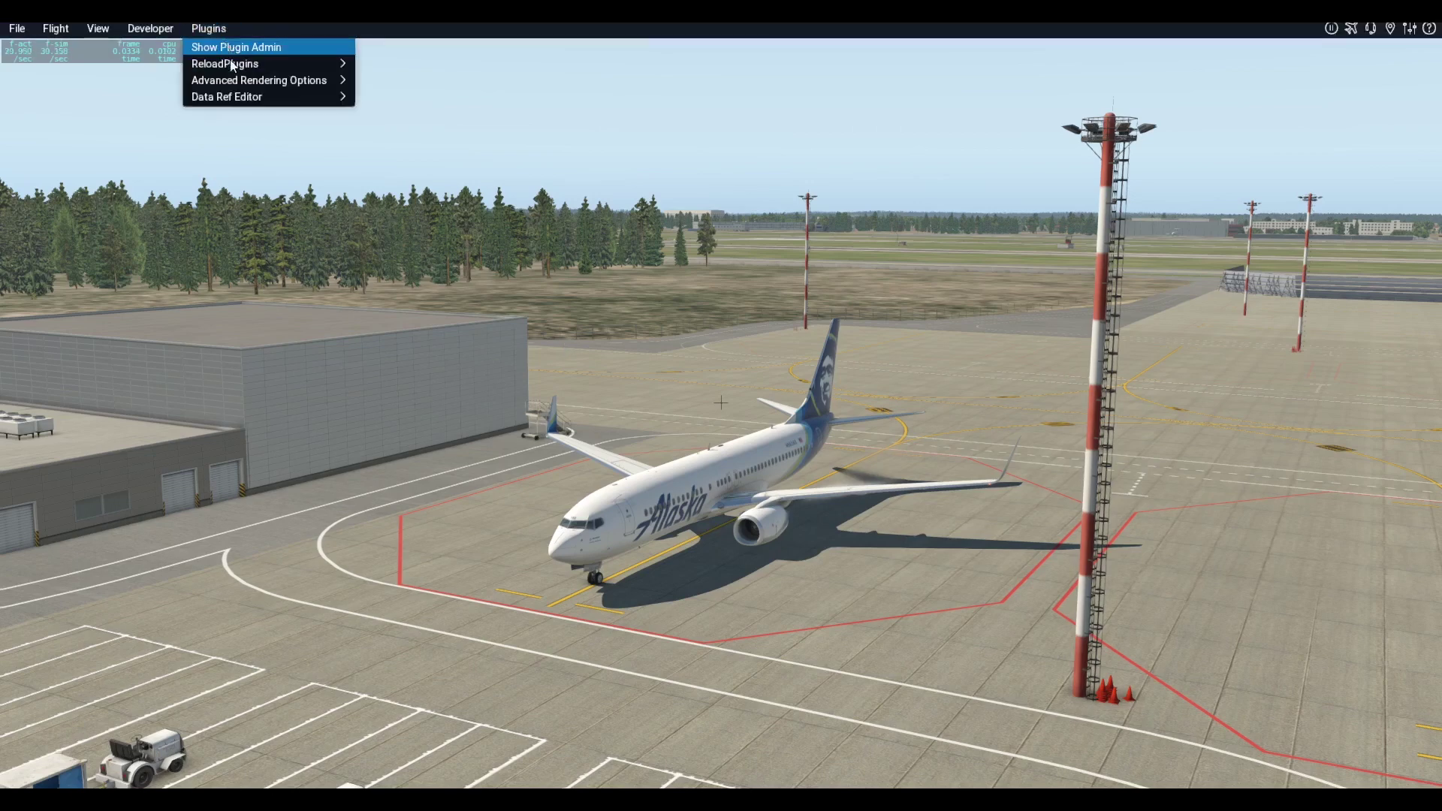
- Open the Advanced Rendering Options main window from Plugins and move it lower on screen
mouse_move(231, 83)
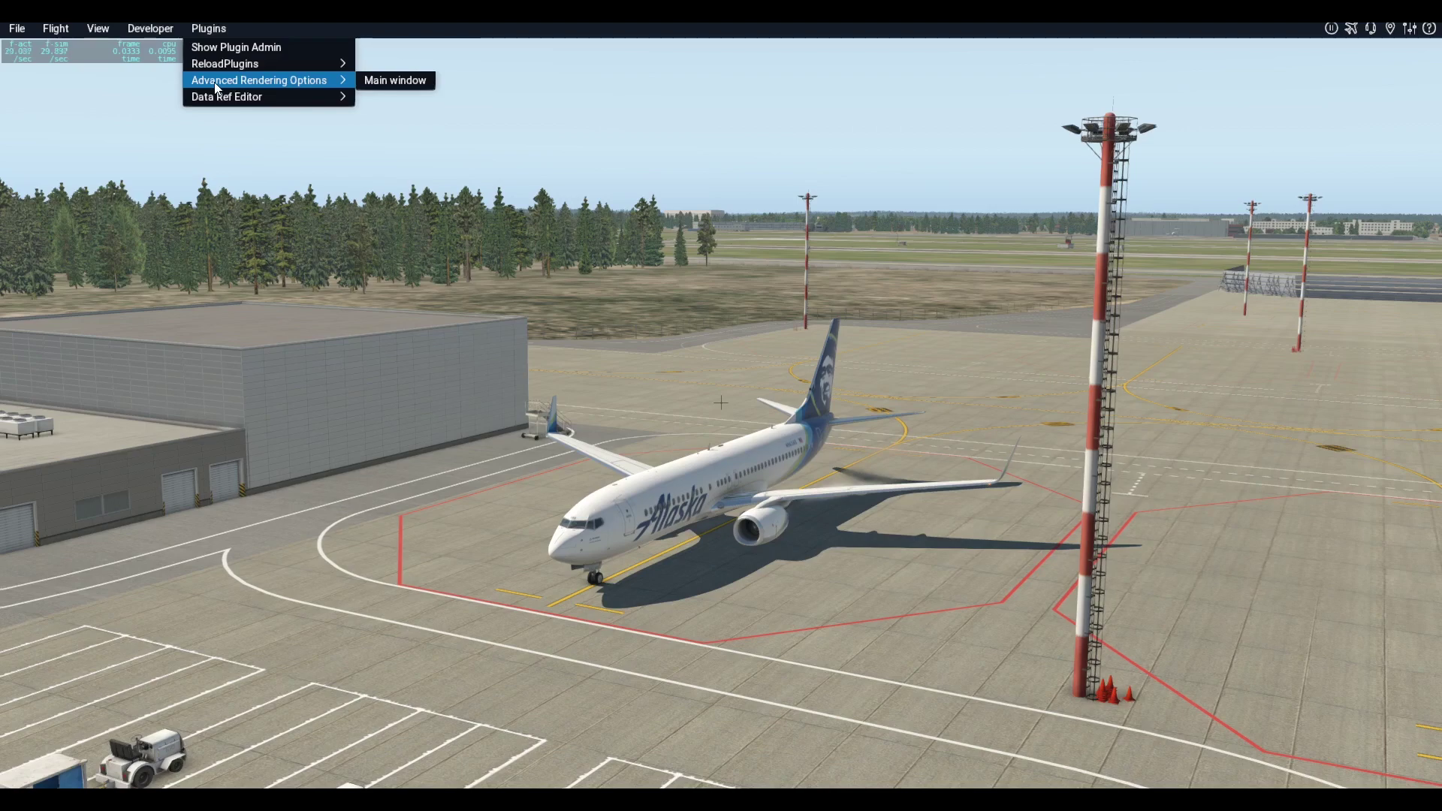
click(391, 80)
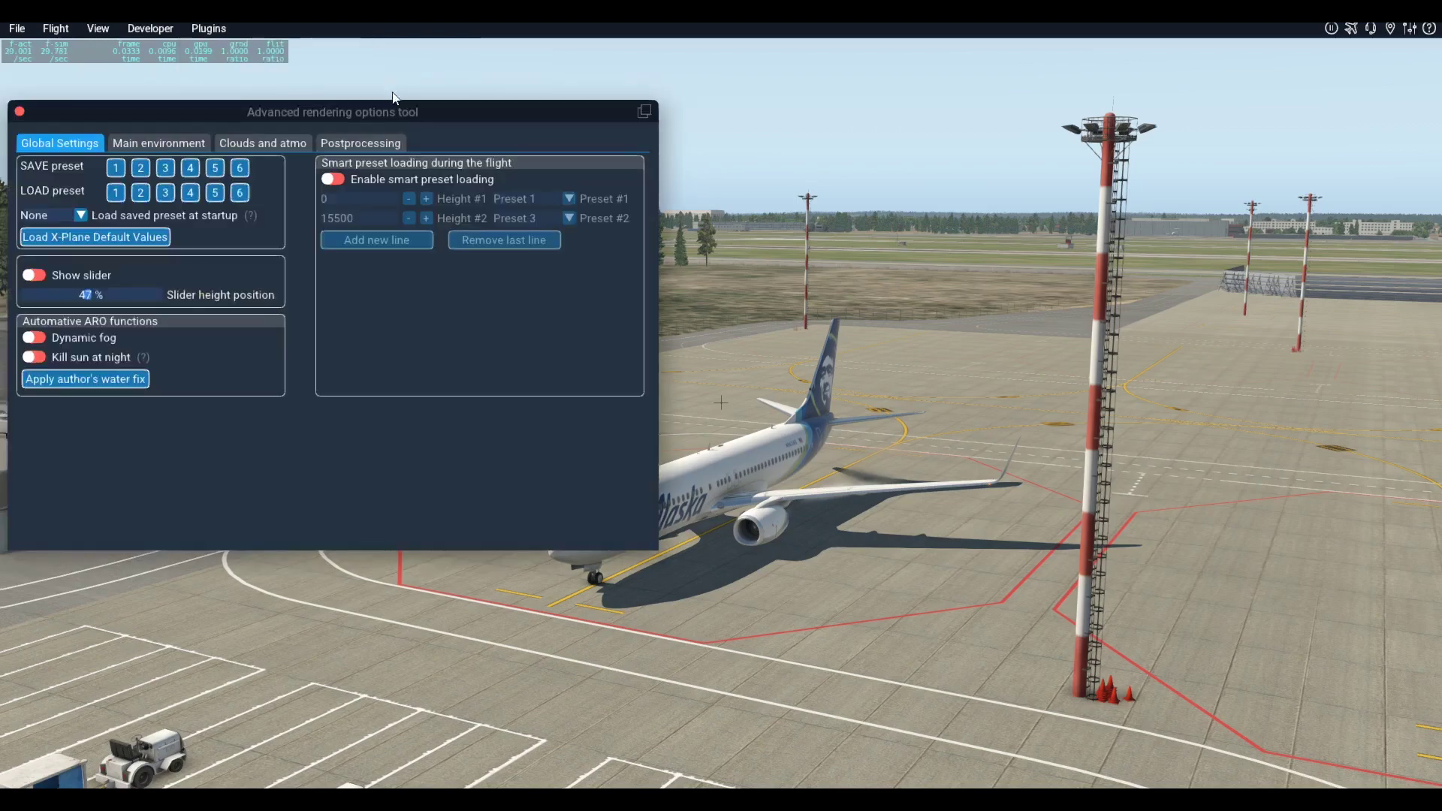
drag(460, 105, 464, 328)
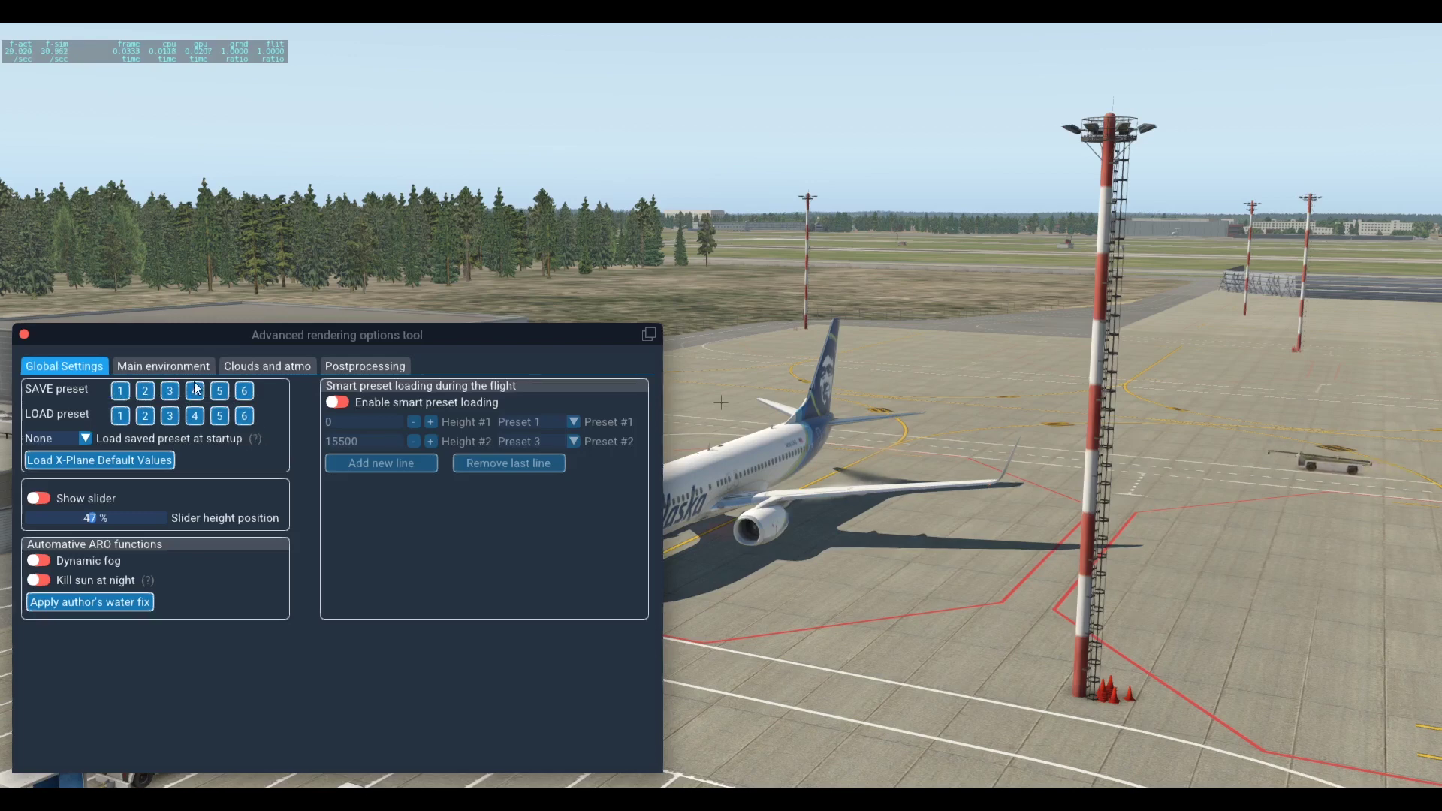
- Set Load saved preset at startup to Preset 1 and enable Show slider
click(86, 439)
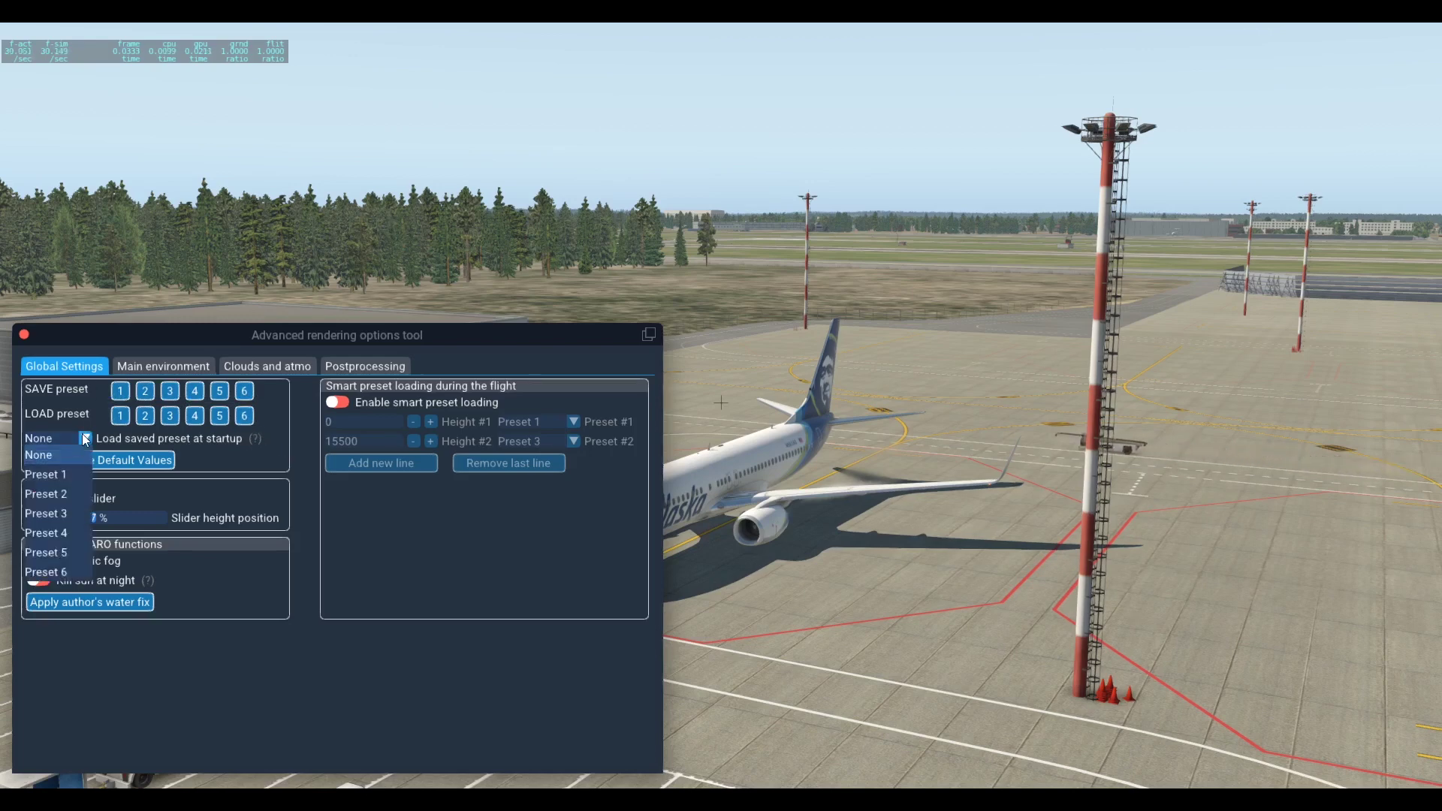
click(61, 481)
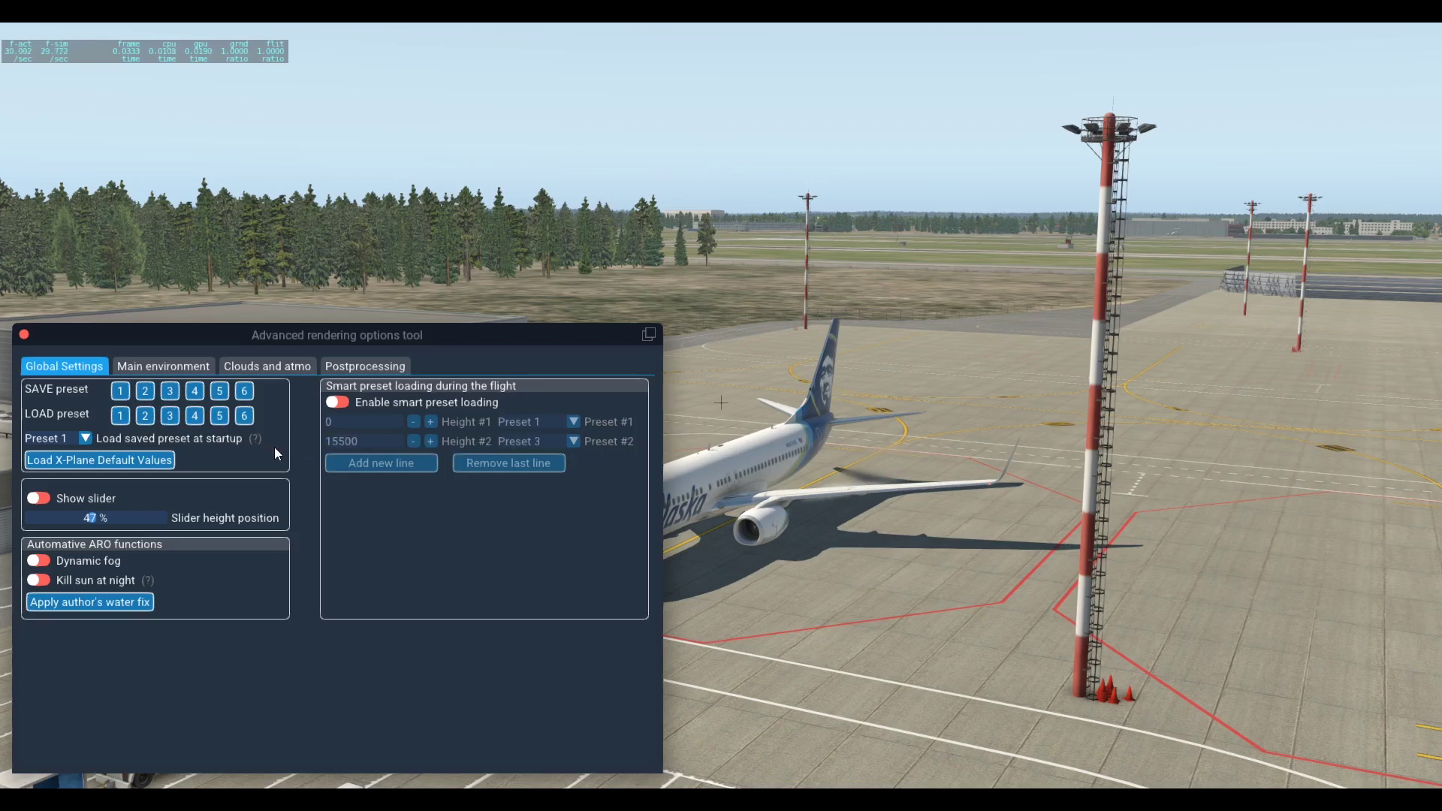
click(39, 499)
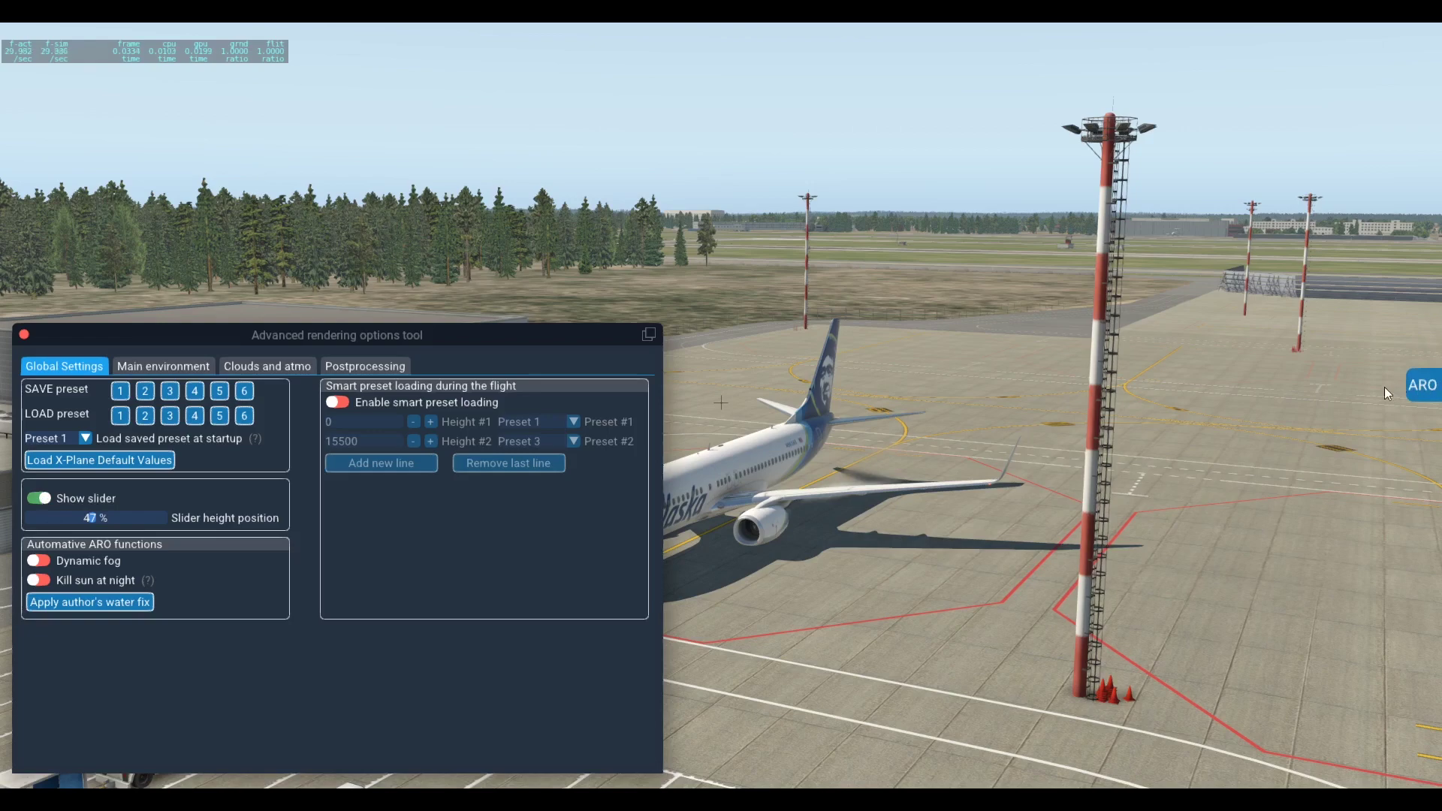
- Close the ARO tool window and reopen it from the ARO side tab
click(1420, 385)
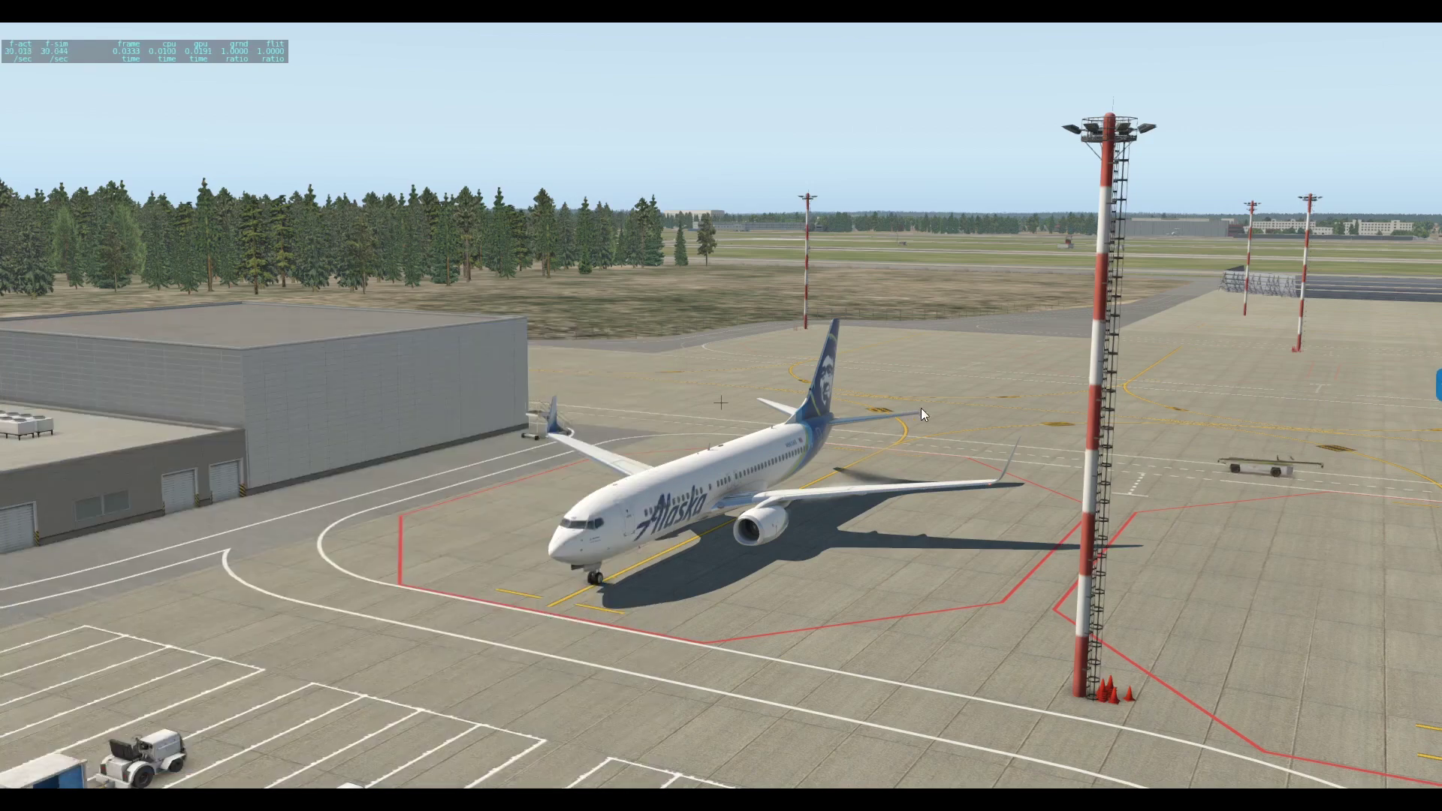
click(1432, 393)
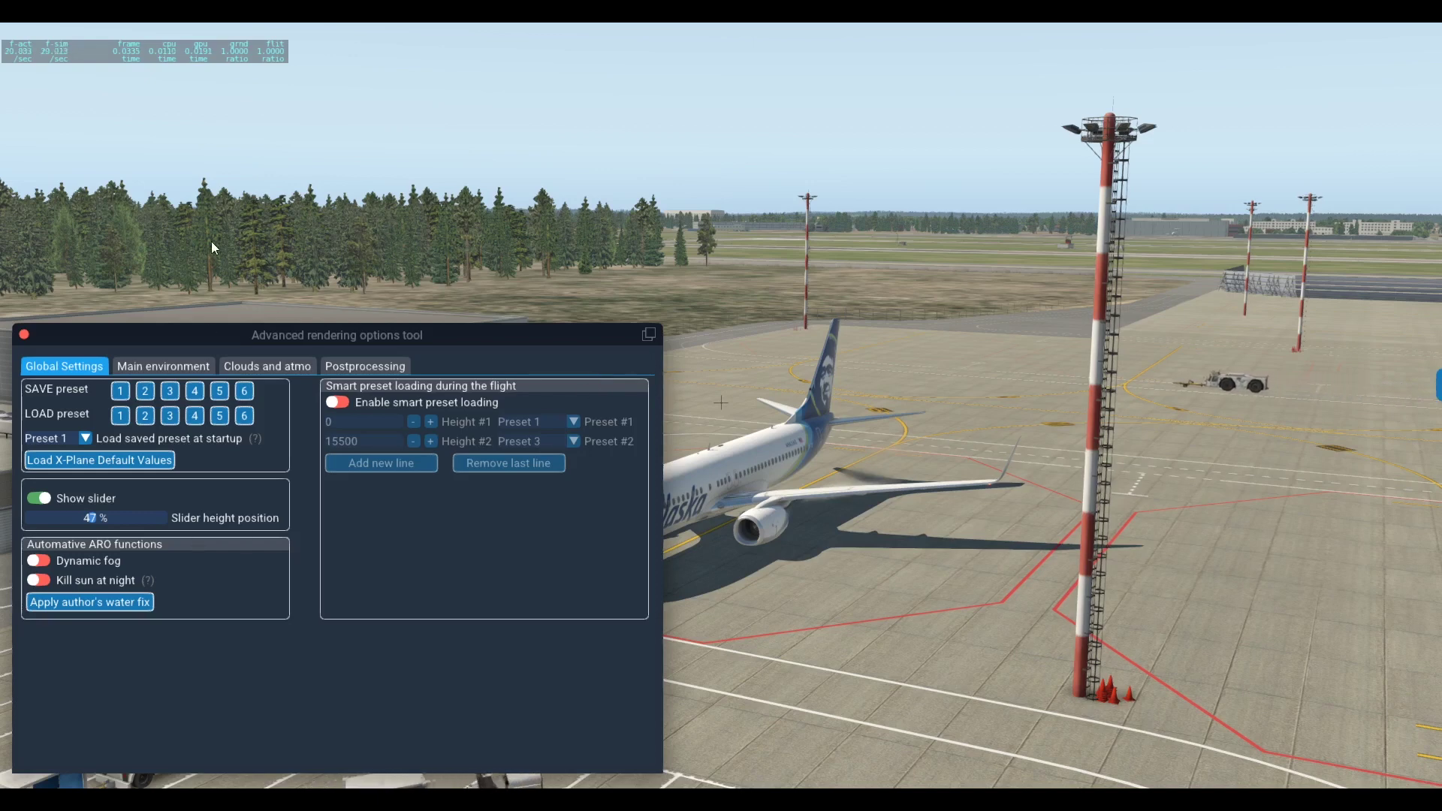
mouse_move(255, 36)
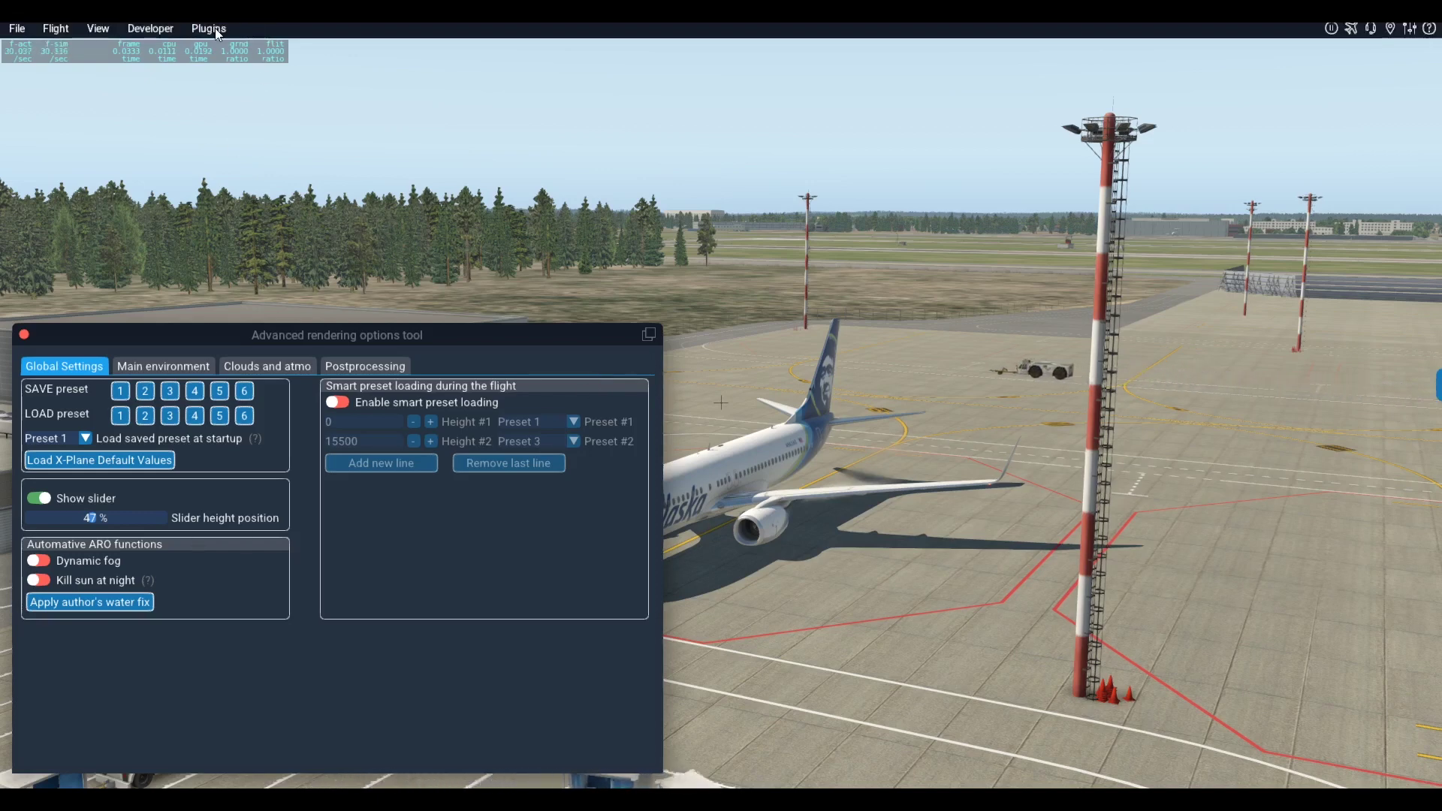
click(215, 29)
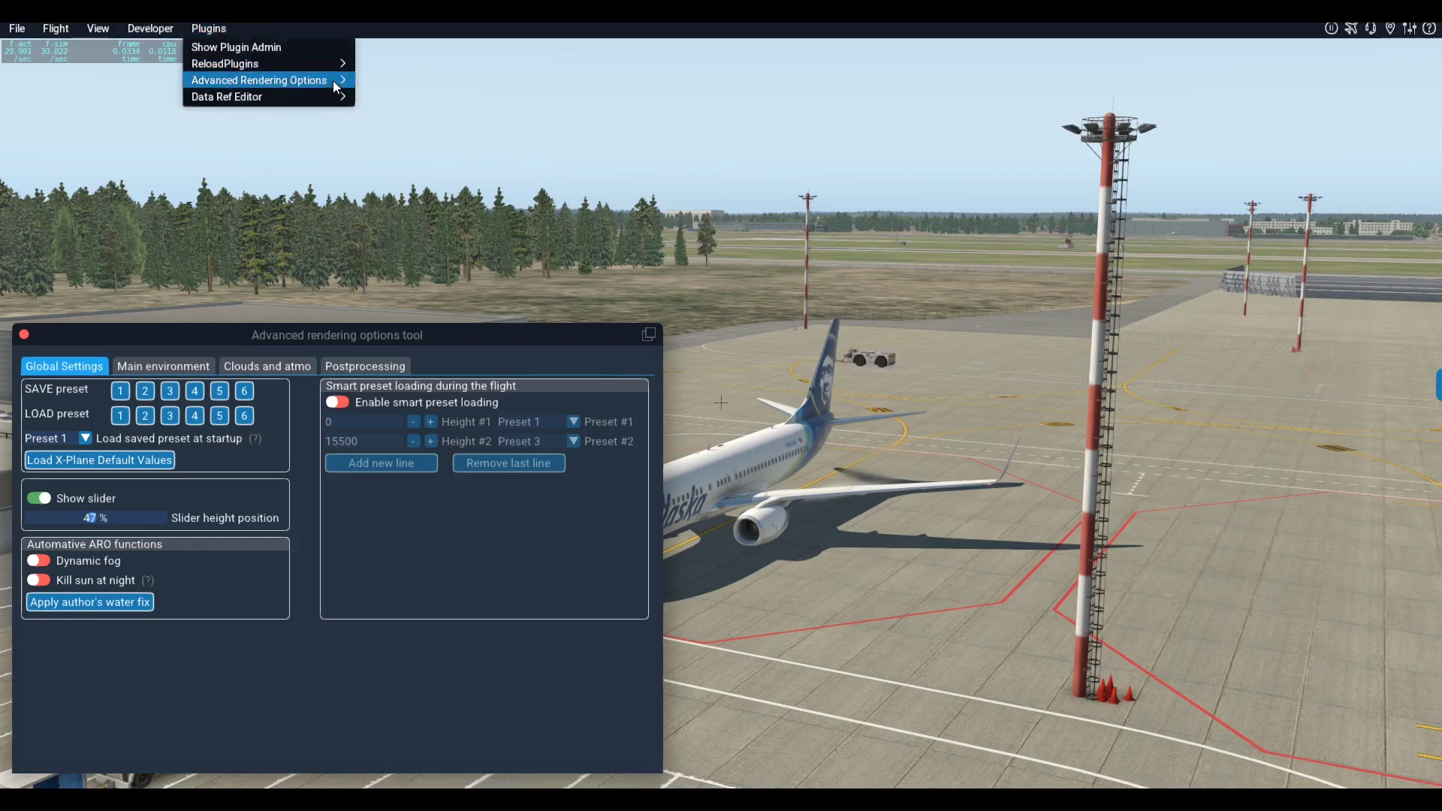
mouse_move(333, 82)
click(387, 82)
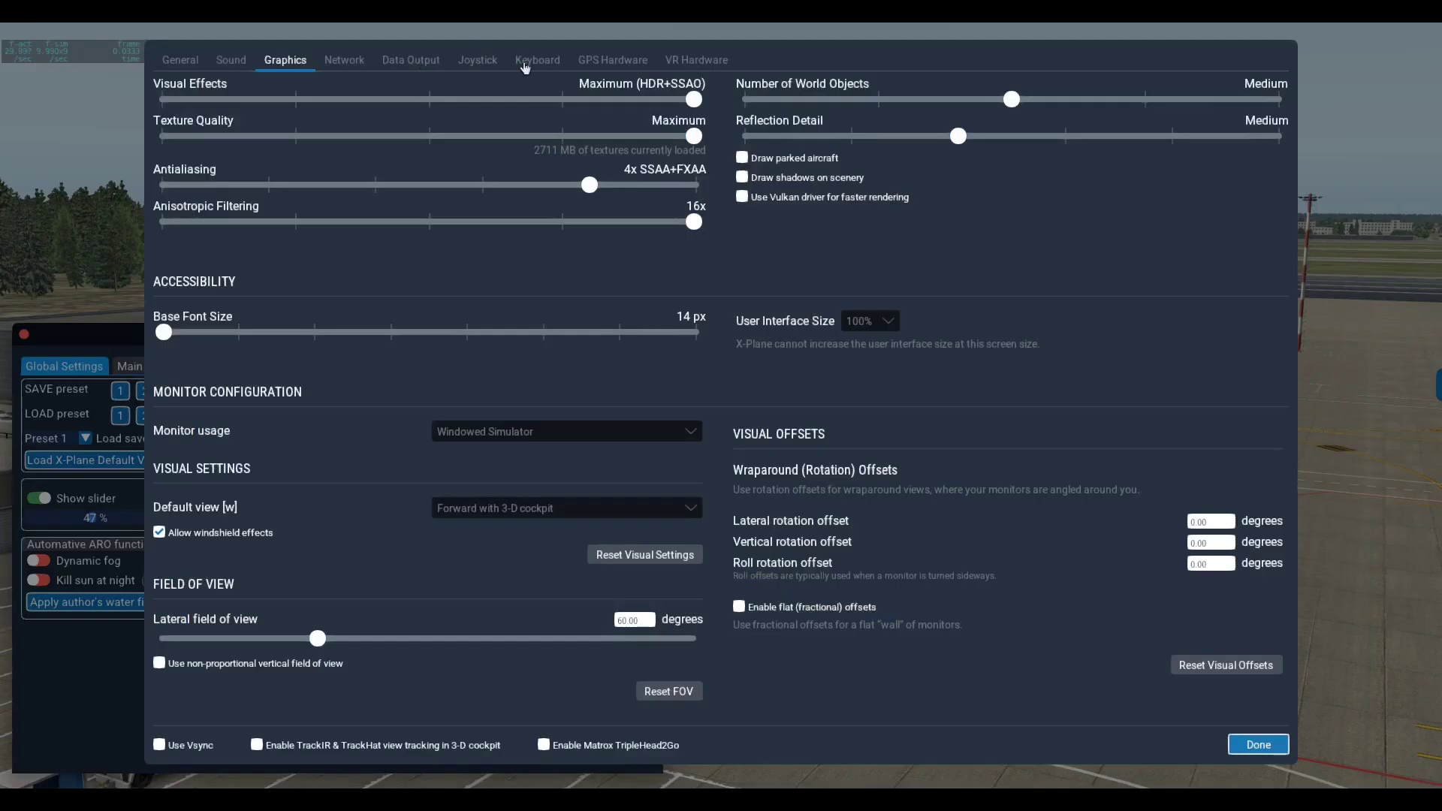
click(528, 65)
click(401, 348)
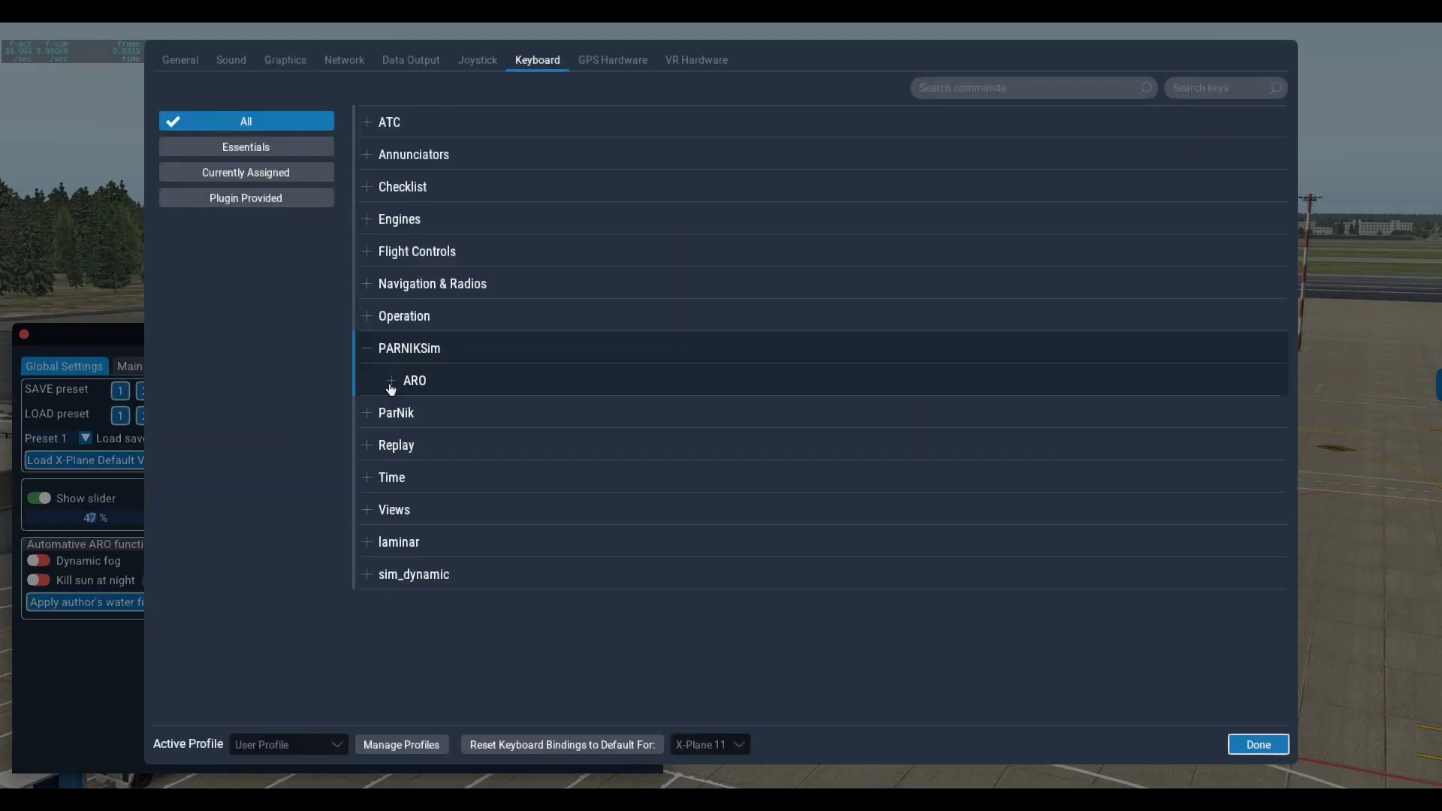
click(391, 385)
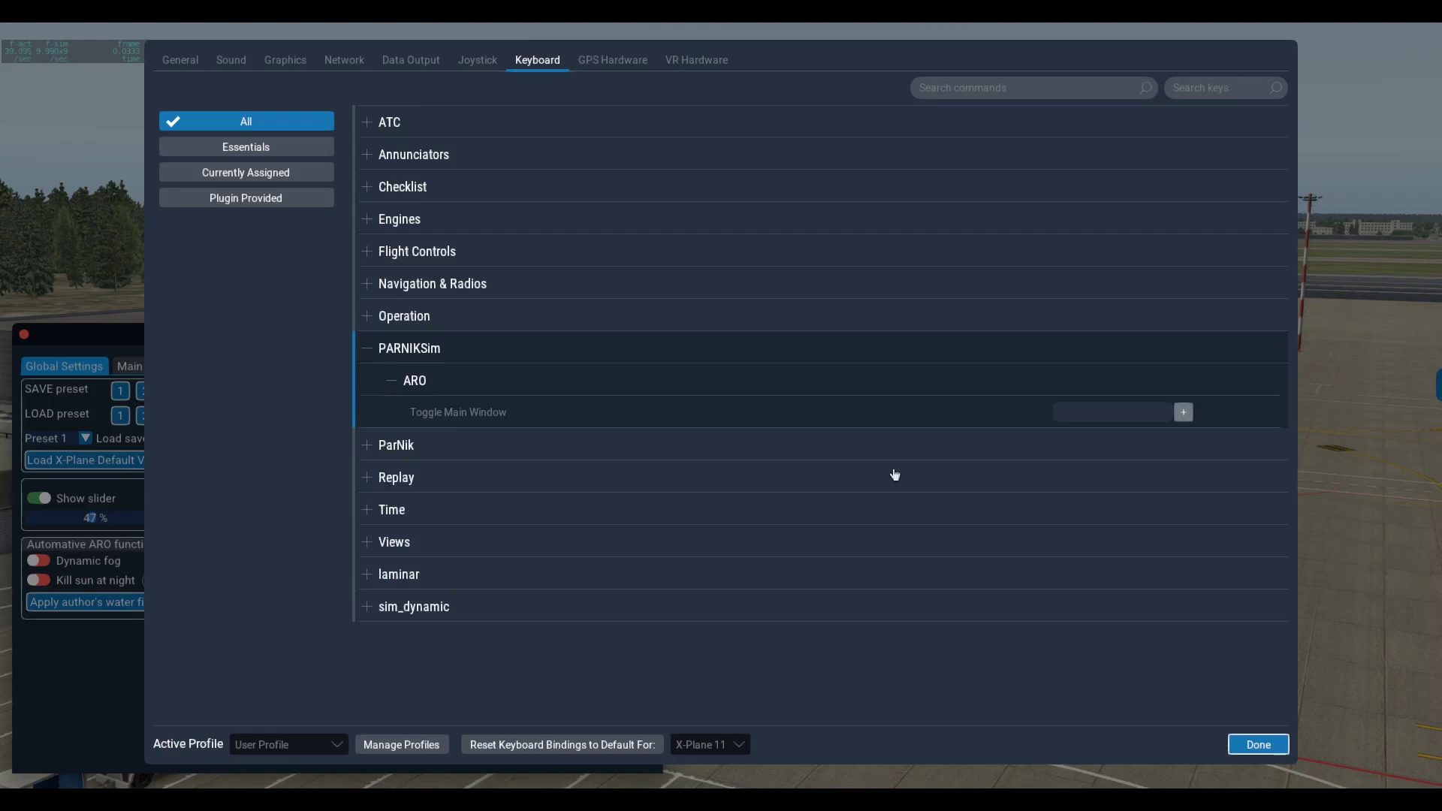
click(1247, 746)
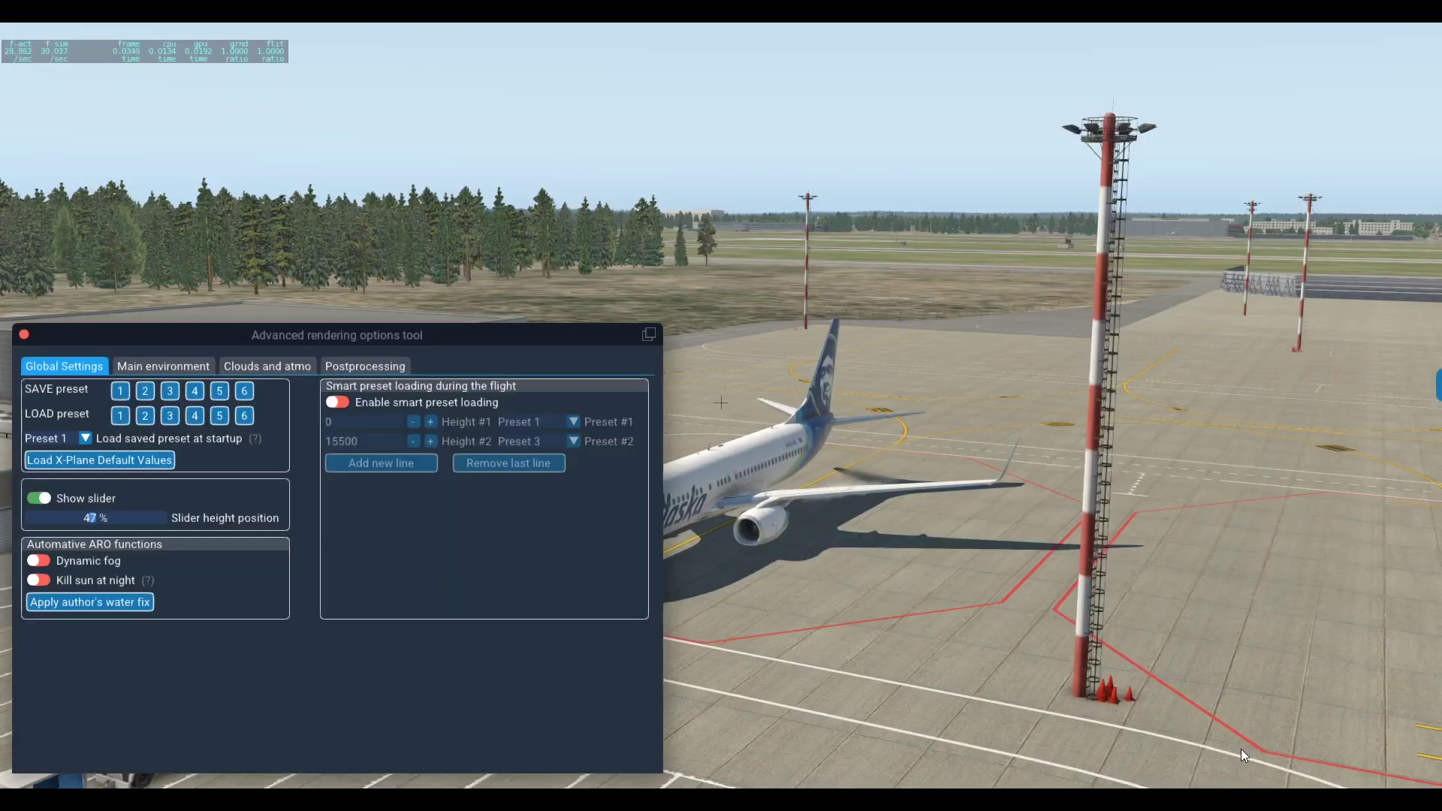